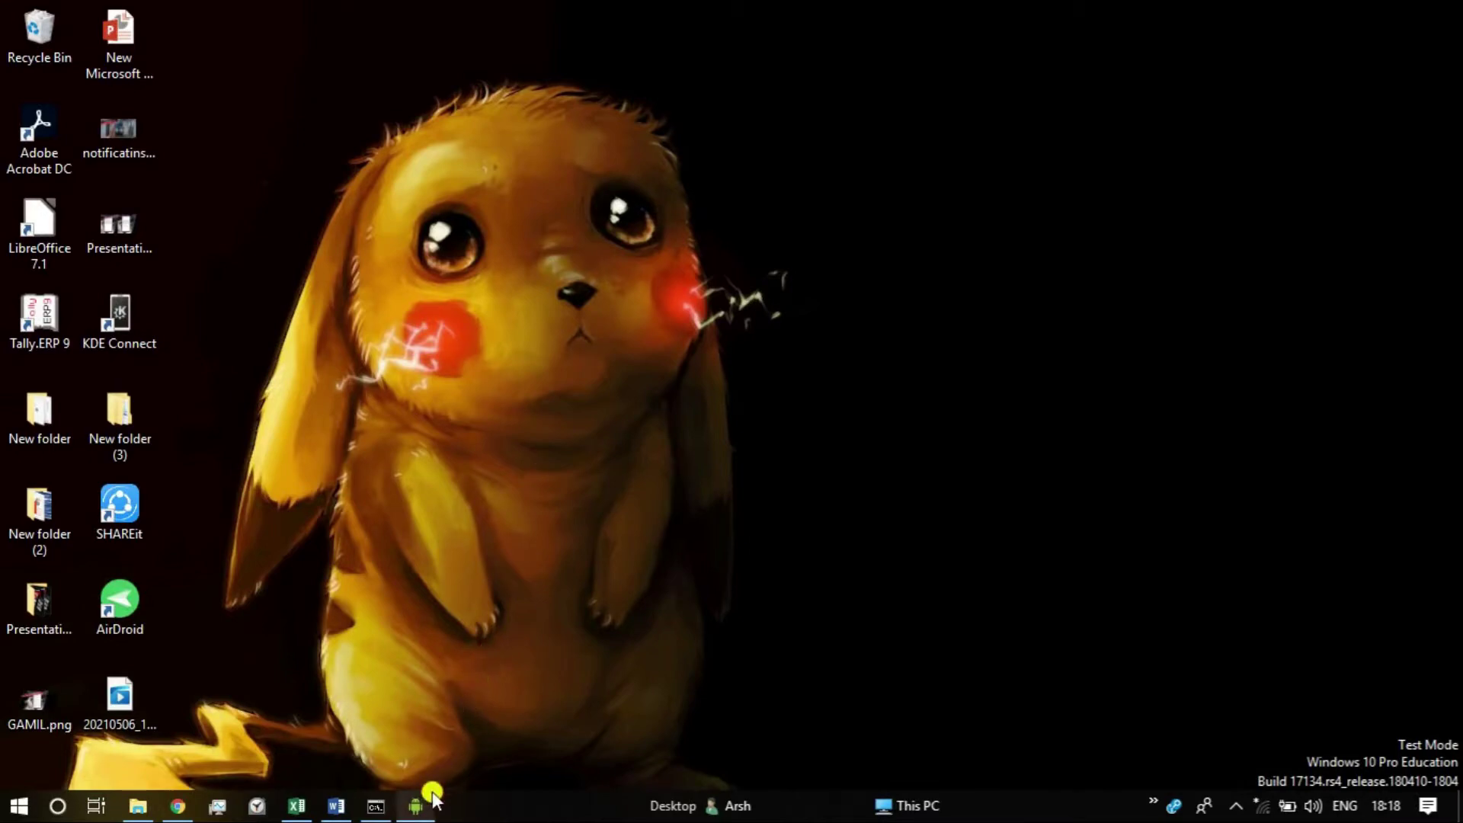
Bring up the mirrored phone screen, briefly try SHAREit on phone and PC, then return home.
click(404, 812)
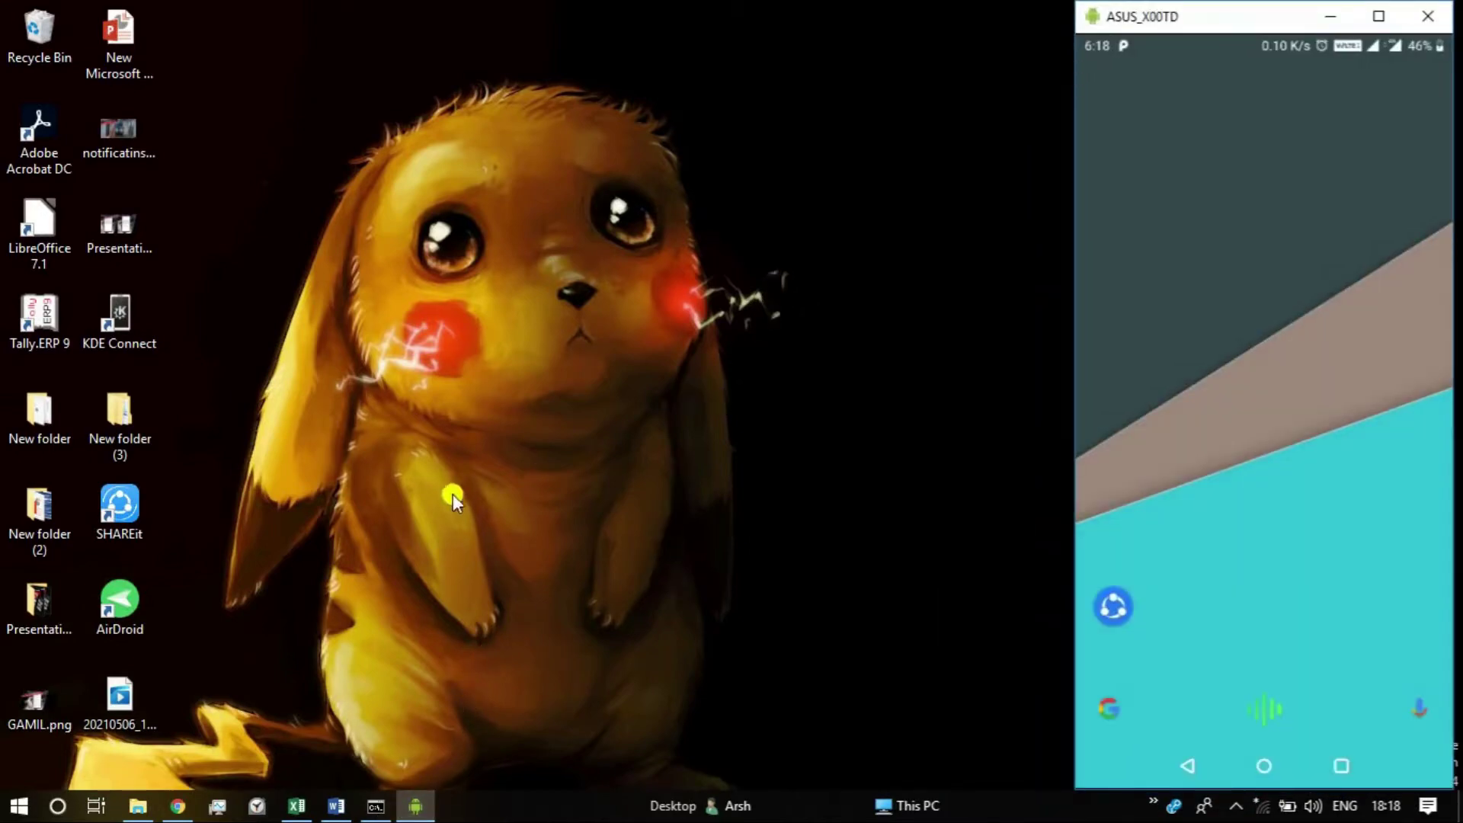
click(1135, 613)
click(114, 511)
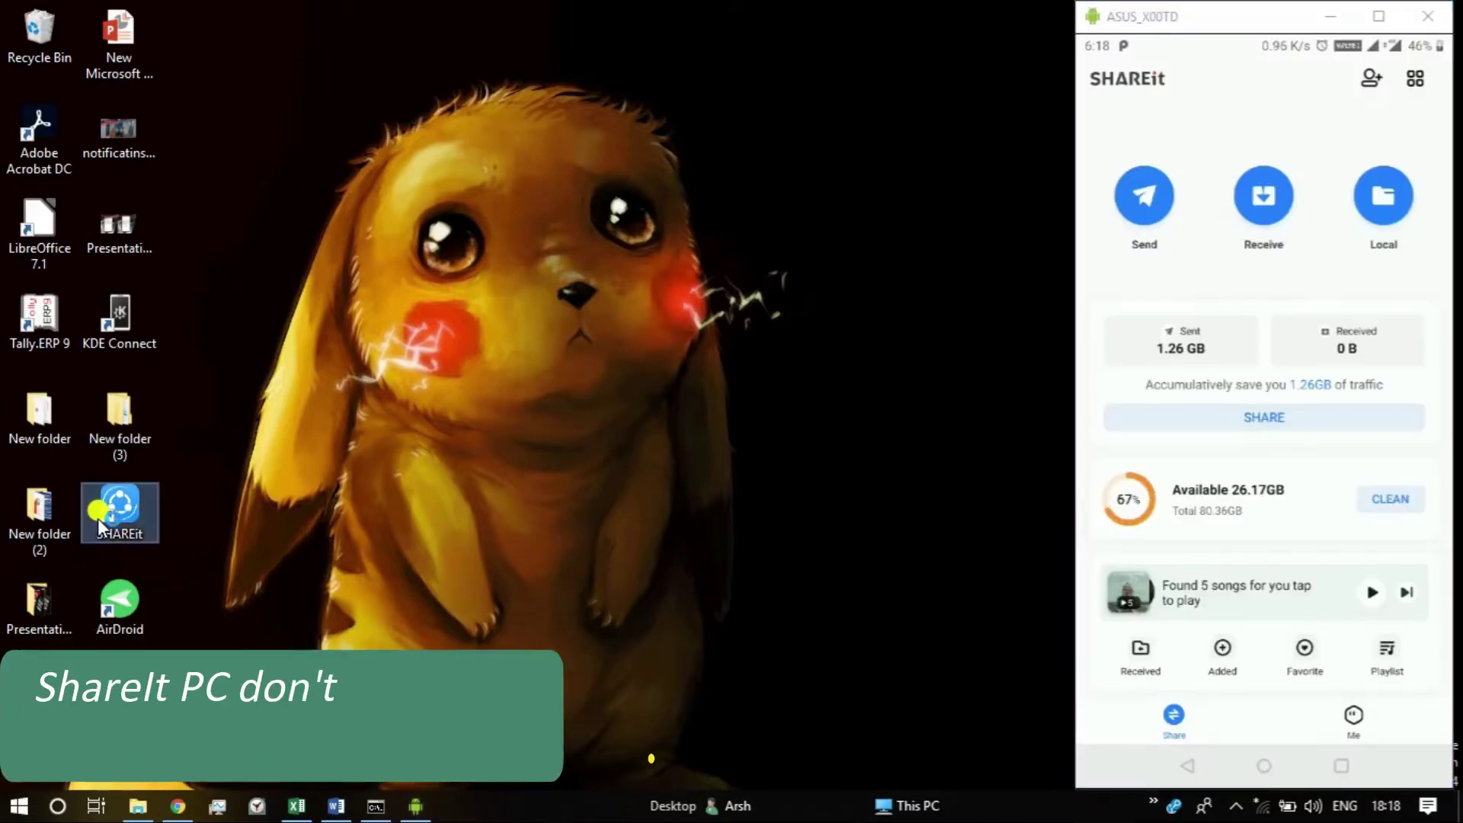
click(1269, 775)
Launch AirDroid on the PC, move its window up and left, then minimize it.
double_click(118, 602)
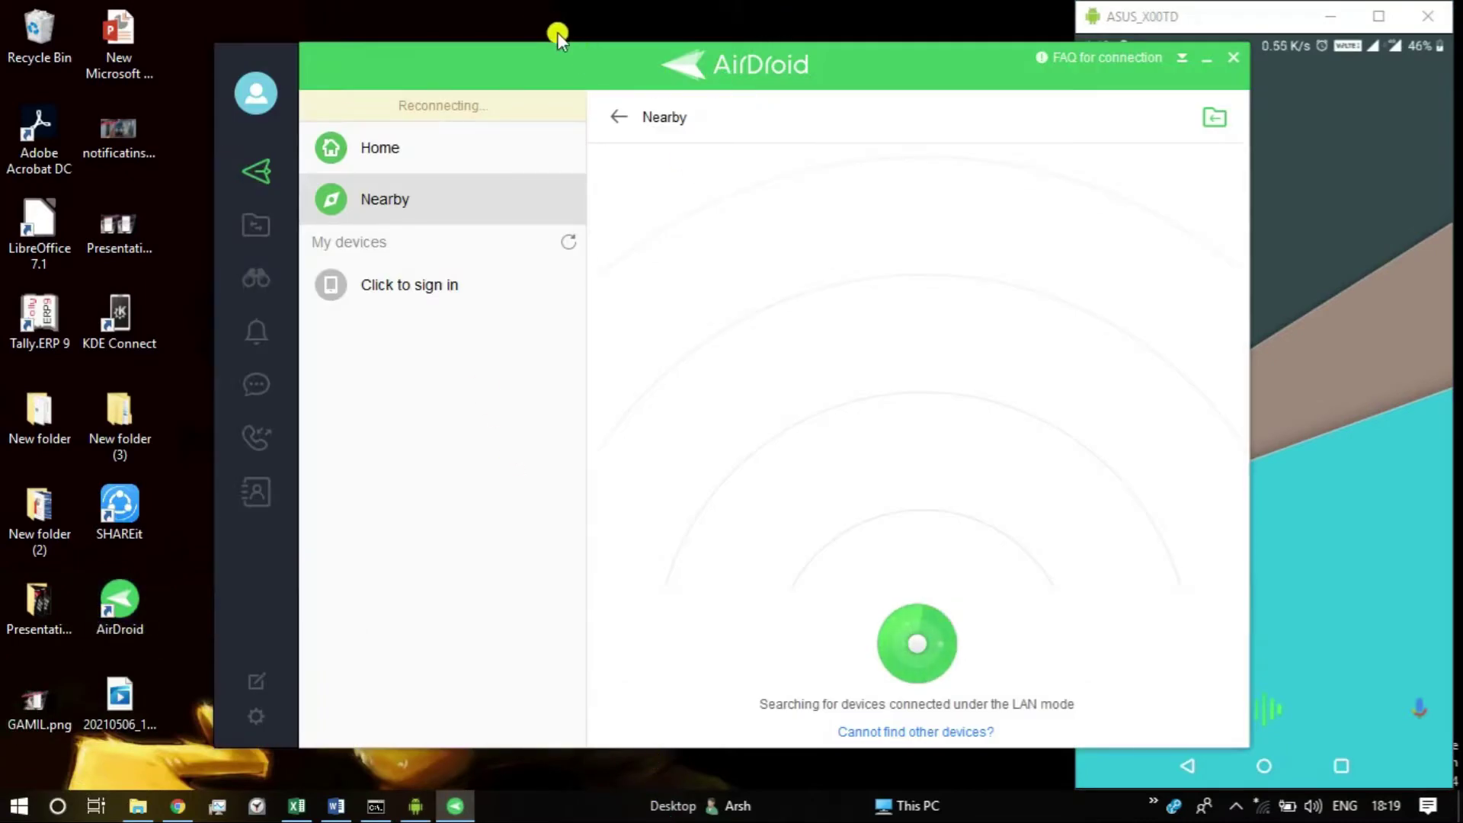
drag(646, 66, 442, 15)
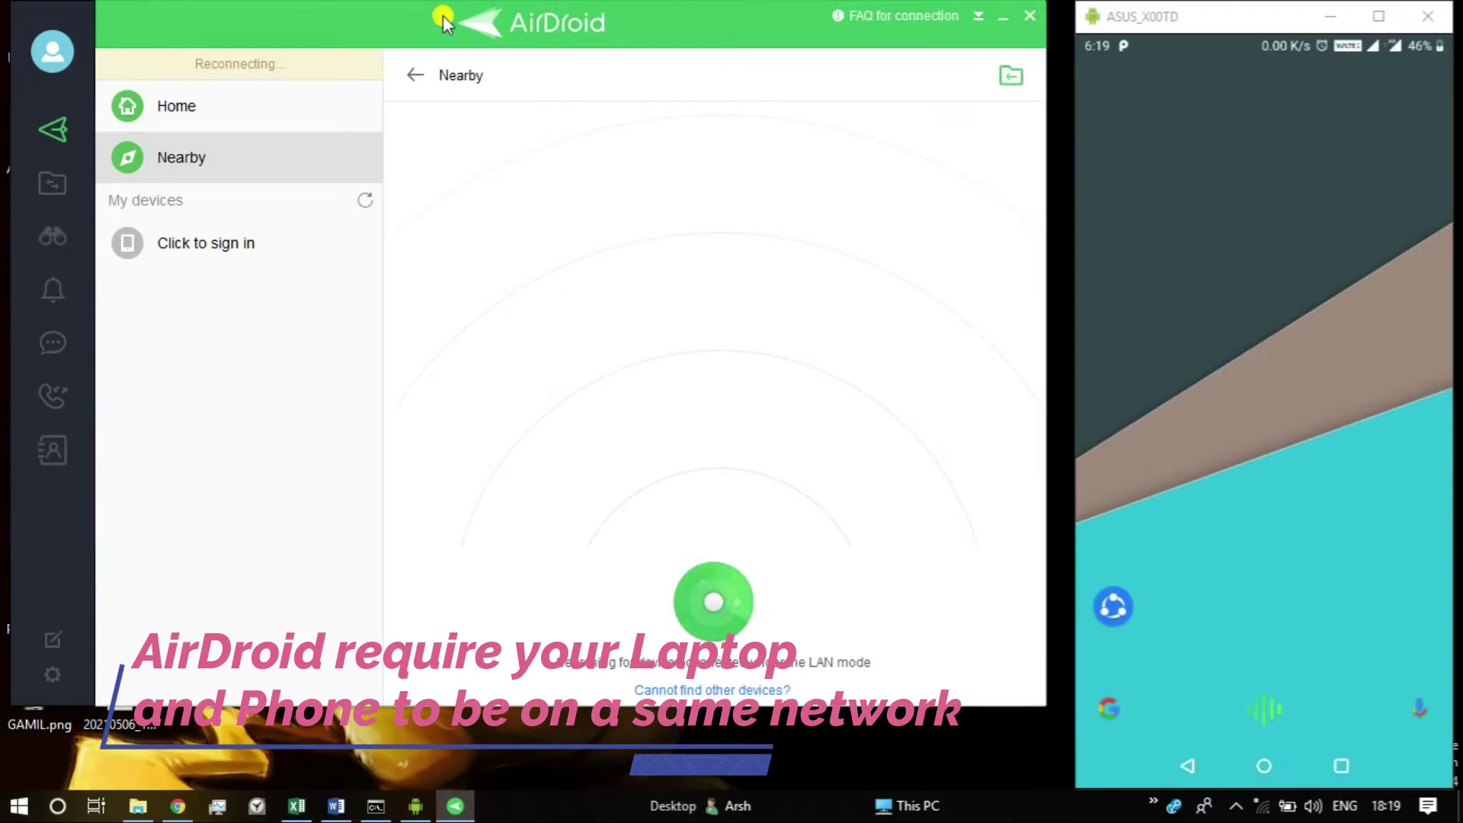
click(1006, 14)
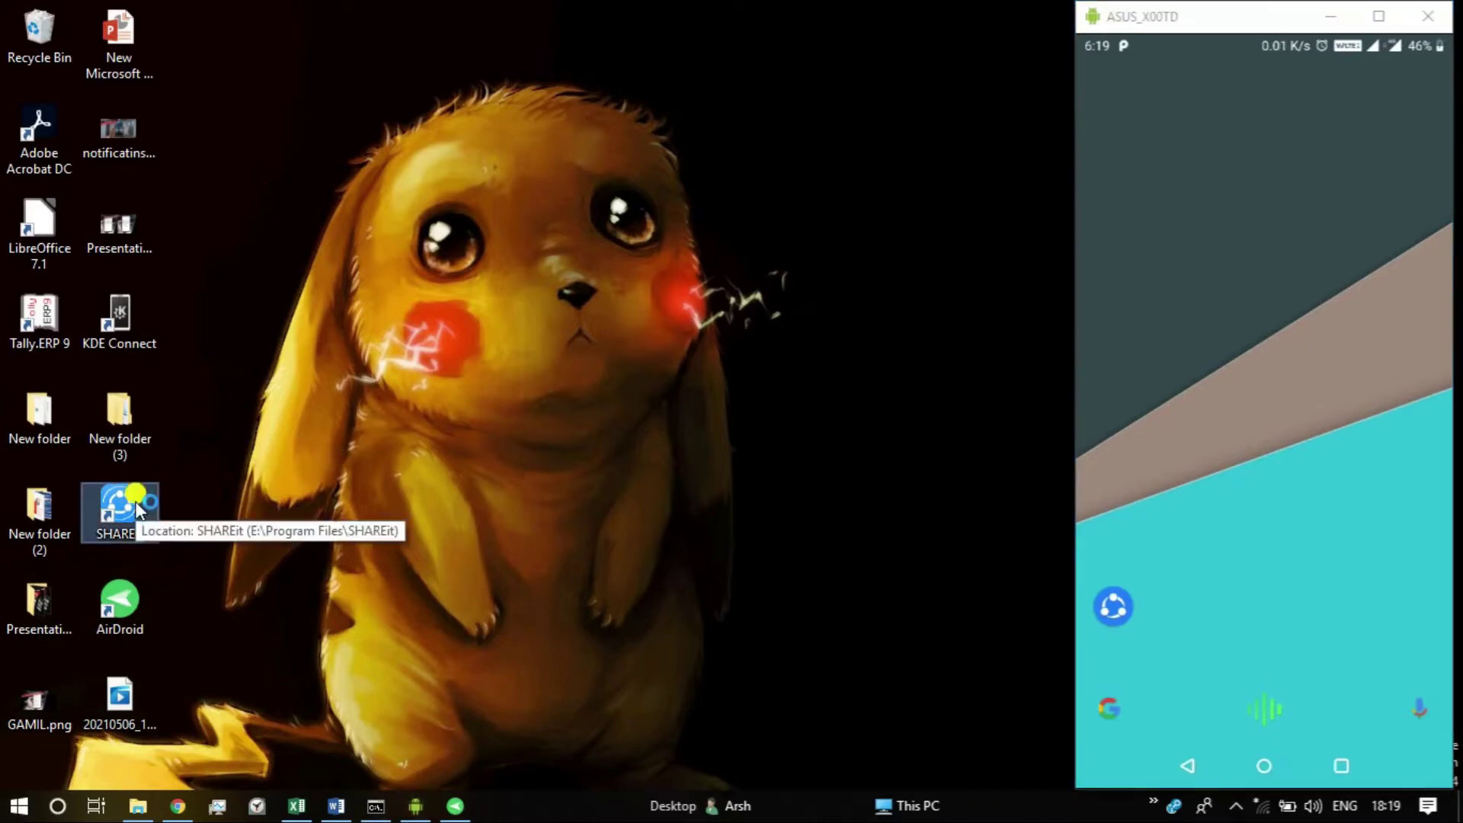
Find Feem v4 by searching 'feem' in the phone's Play Store and launch it.
click(1257, 707)
text(pl)
click(1185, 160)
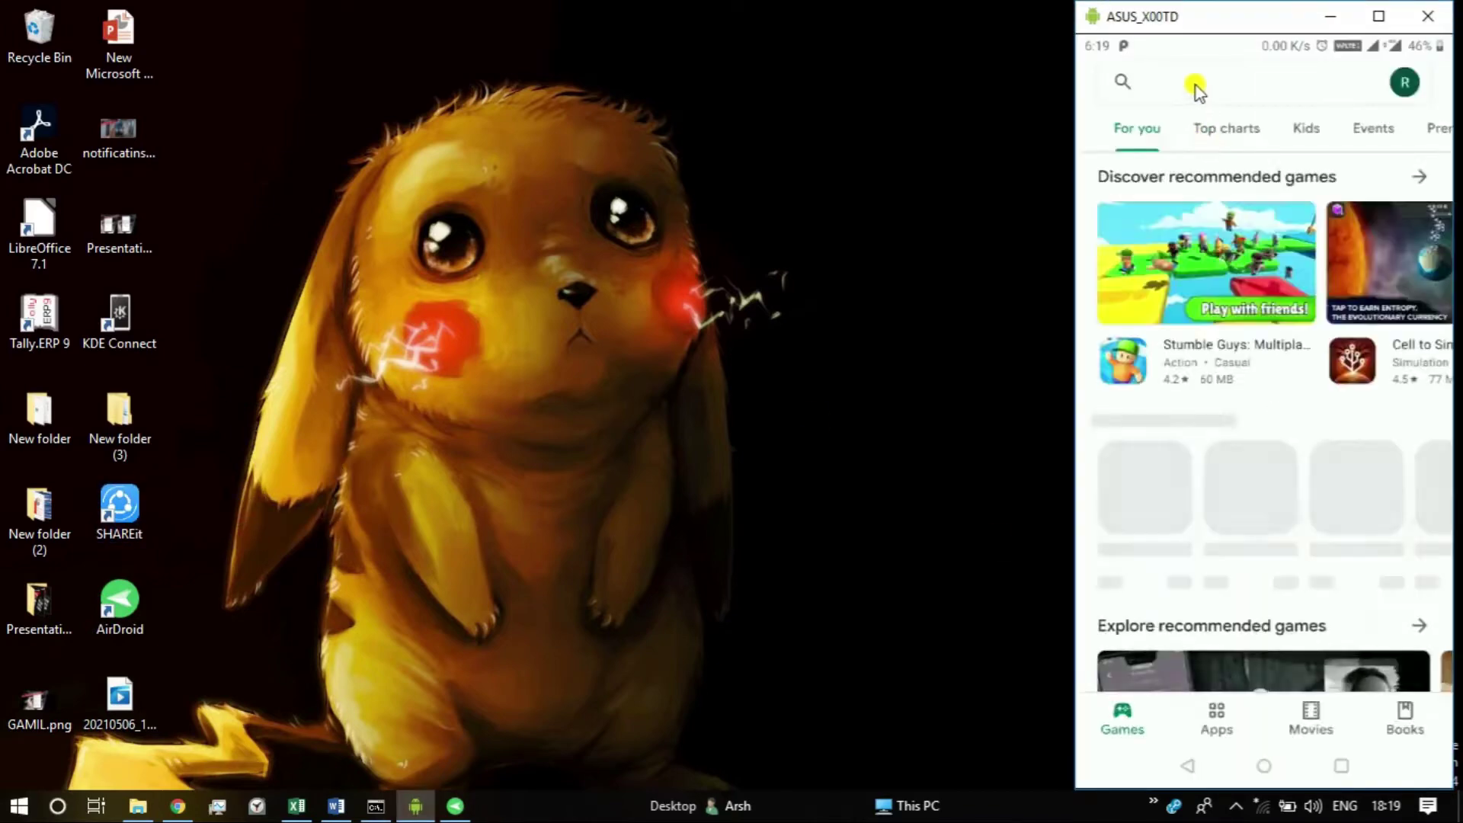
click(1196, 88)
text(feem)
click(1210, 131)
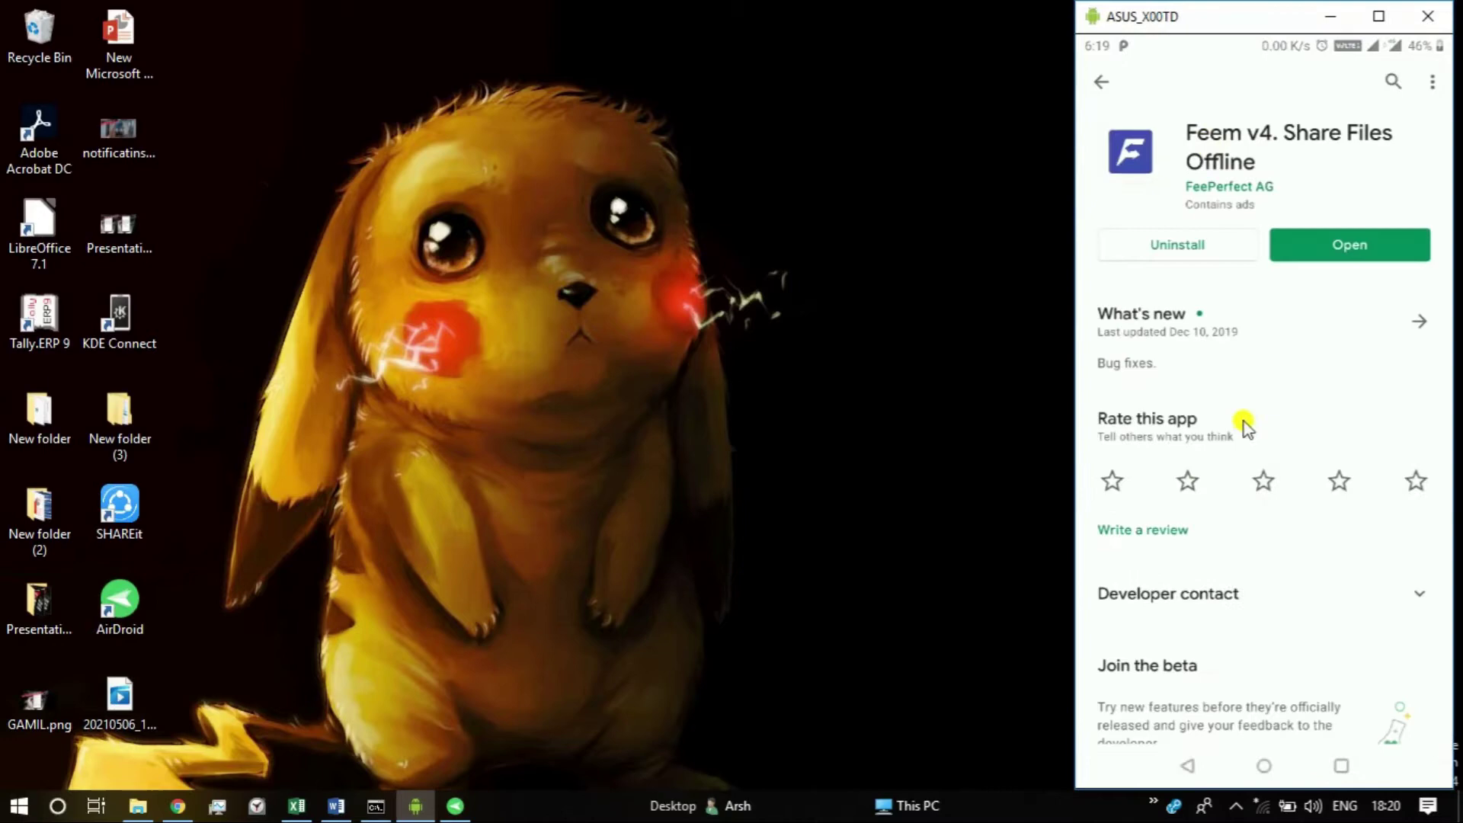
click(1343, 247)
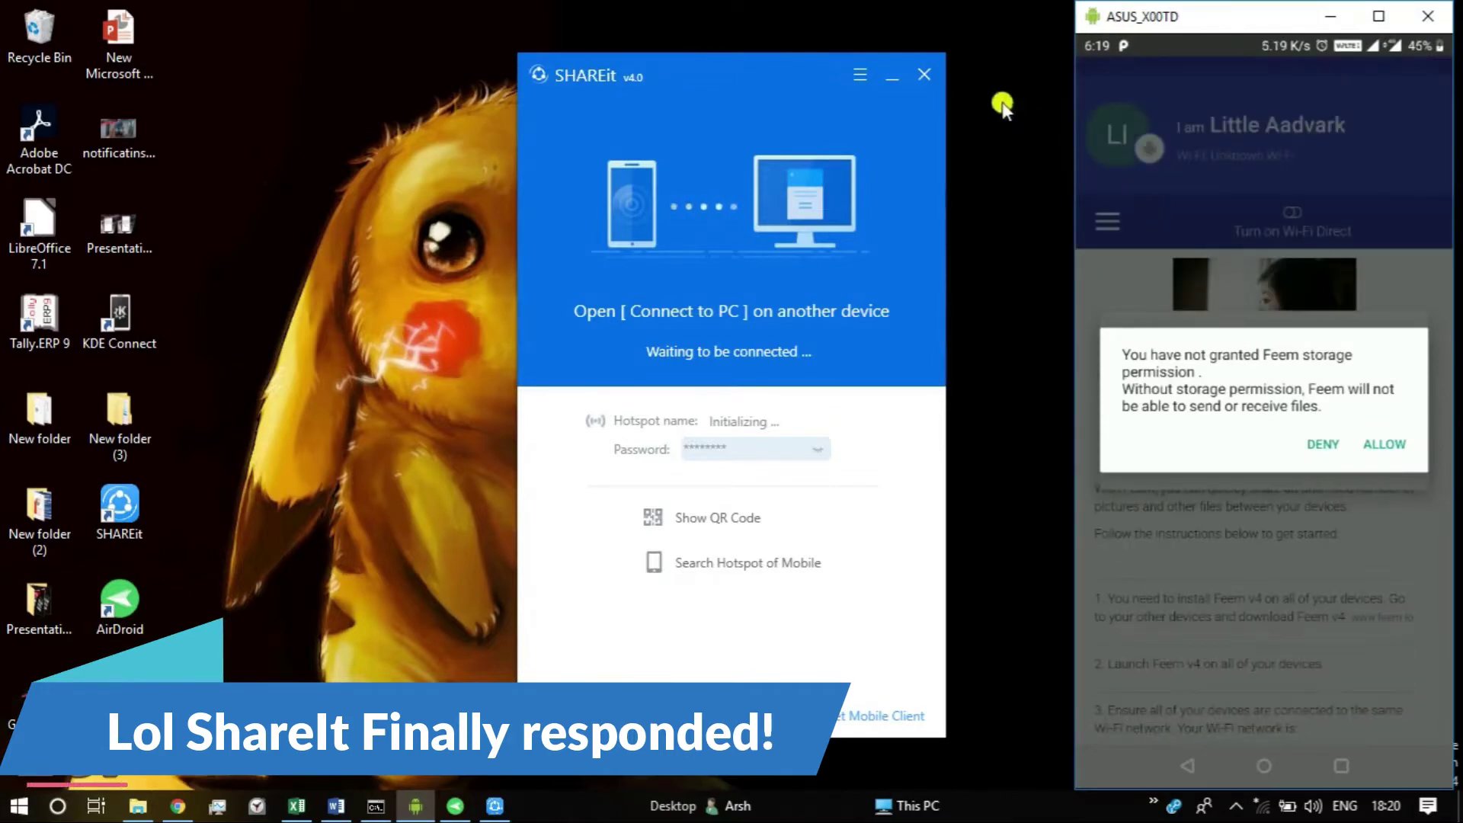
Close the SHAREit window on the PC.
click(887, 84)
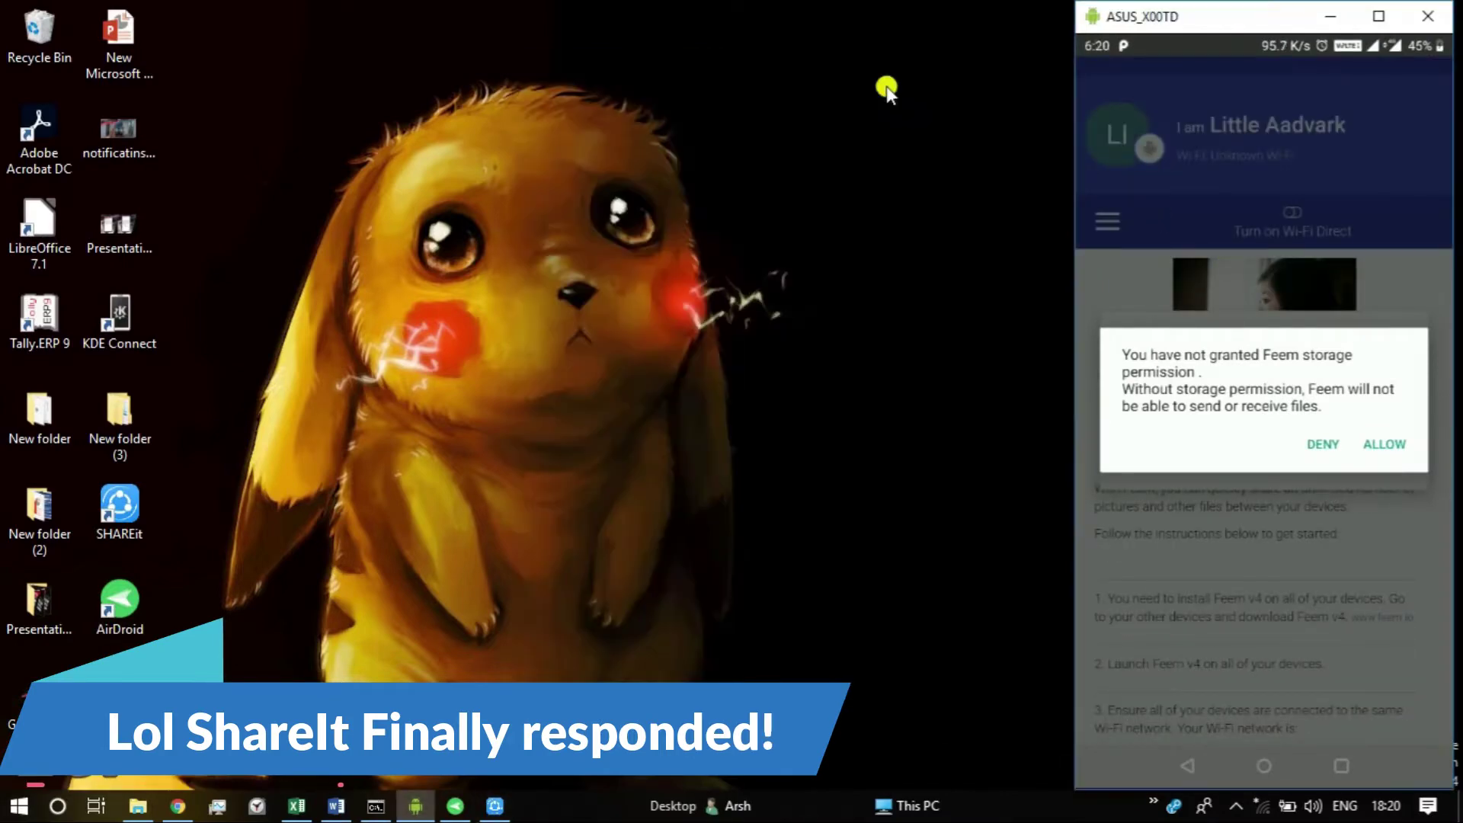
click(495, 805)
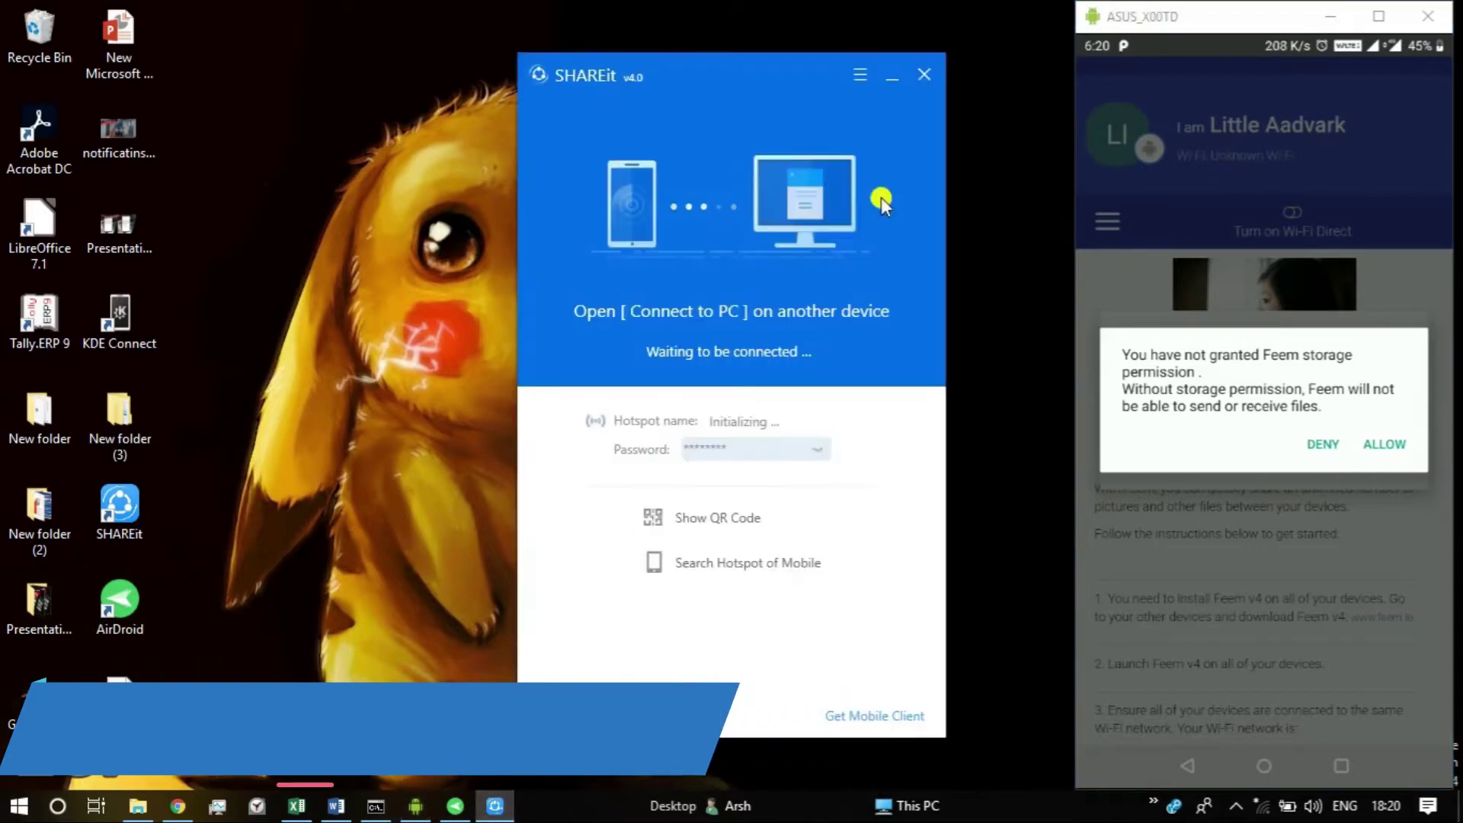
click(925, 86)
Allow Feem's storage and other permission requests, but deny location access.
click(1383, 443)
click(1373, 442)
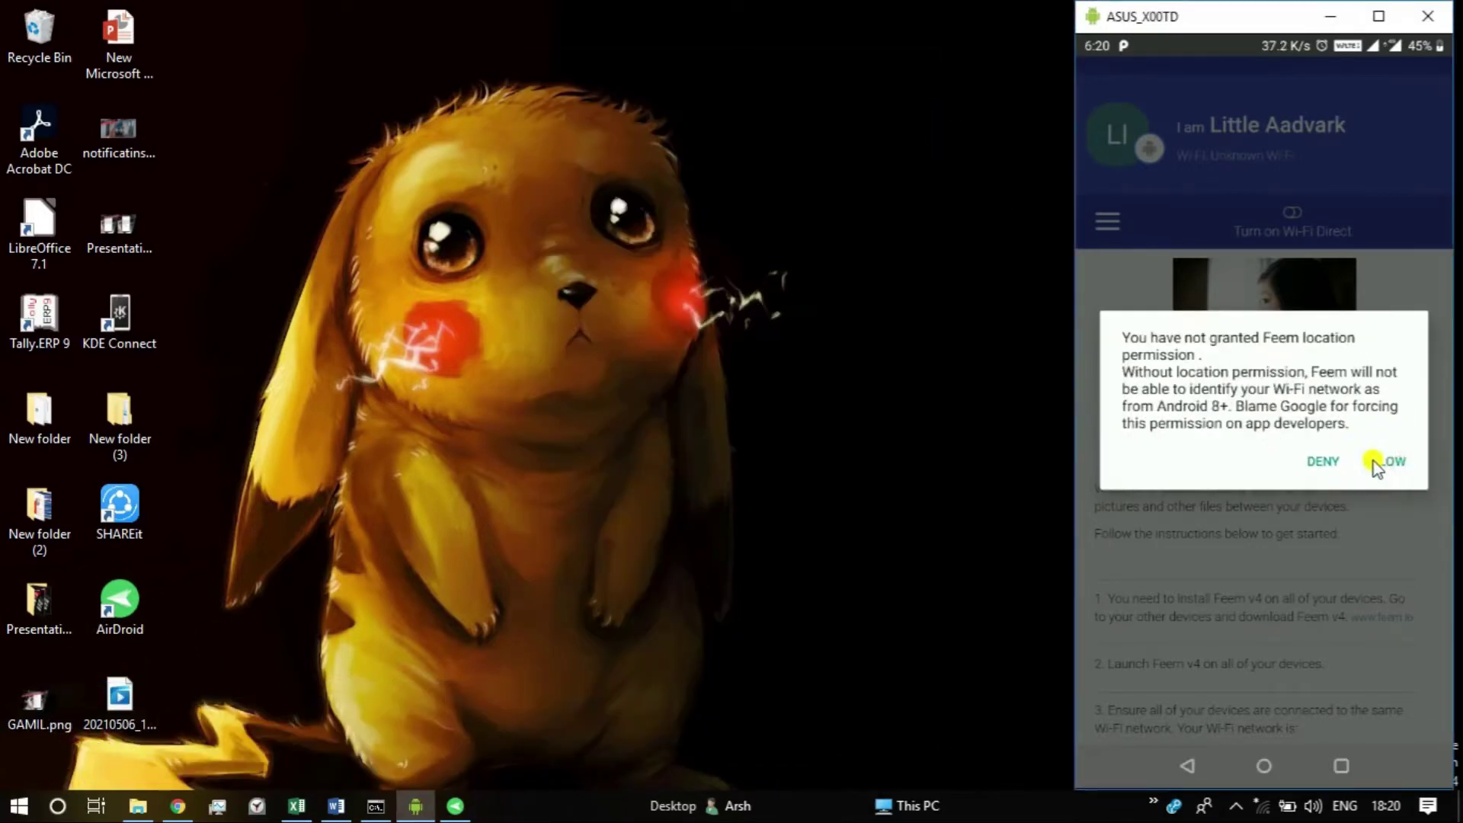
click(1379, 457)
click(1285, 436)
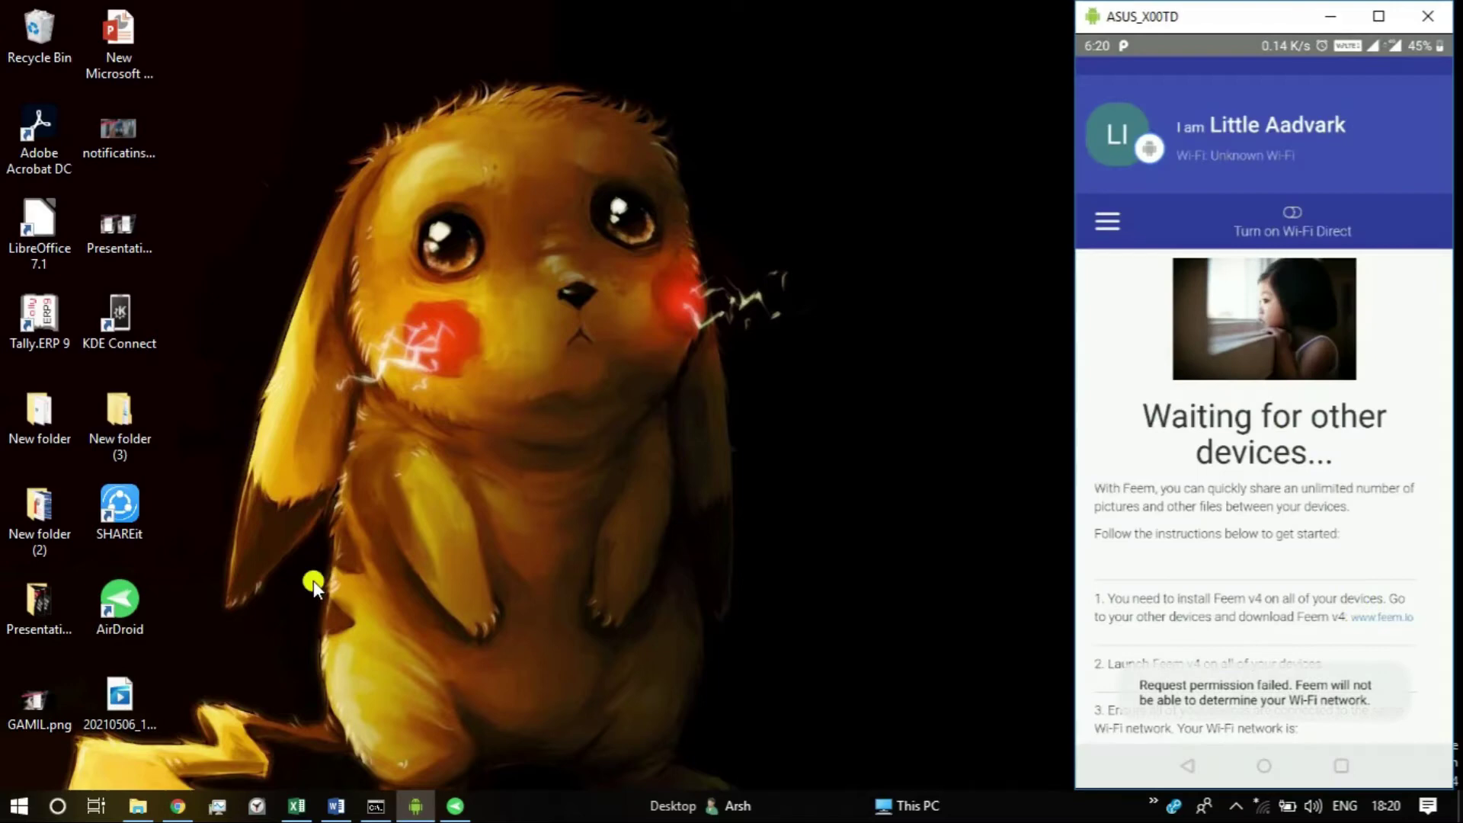
Launch Feem v4 on the PC via 'feem' search, narrow its window, and enable the phone's Wi-Fi Direct.
key(super)
text(feem)
key(Return)
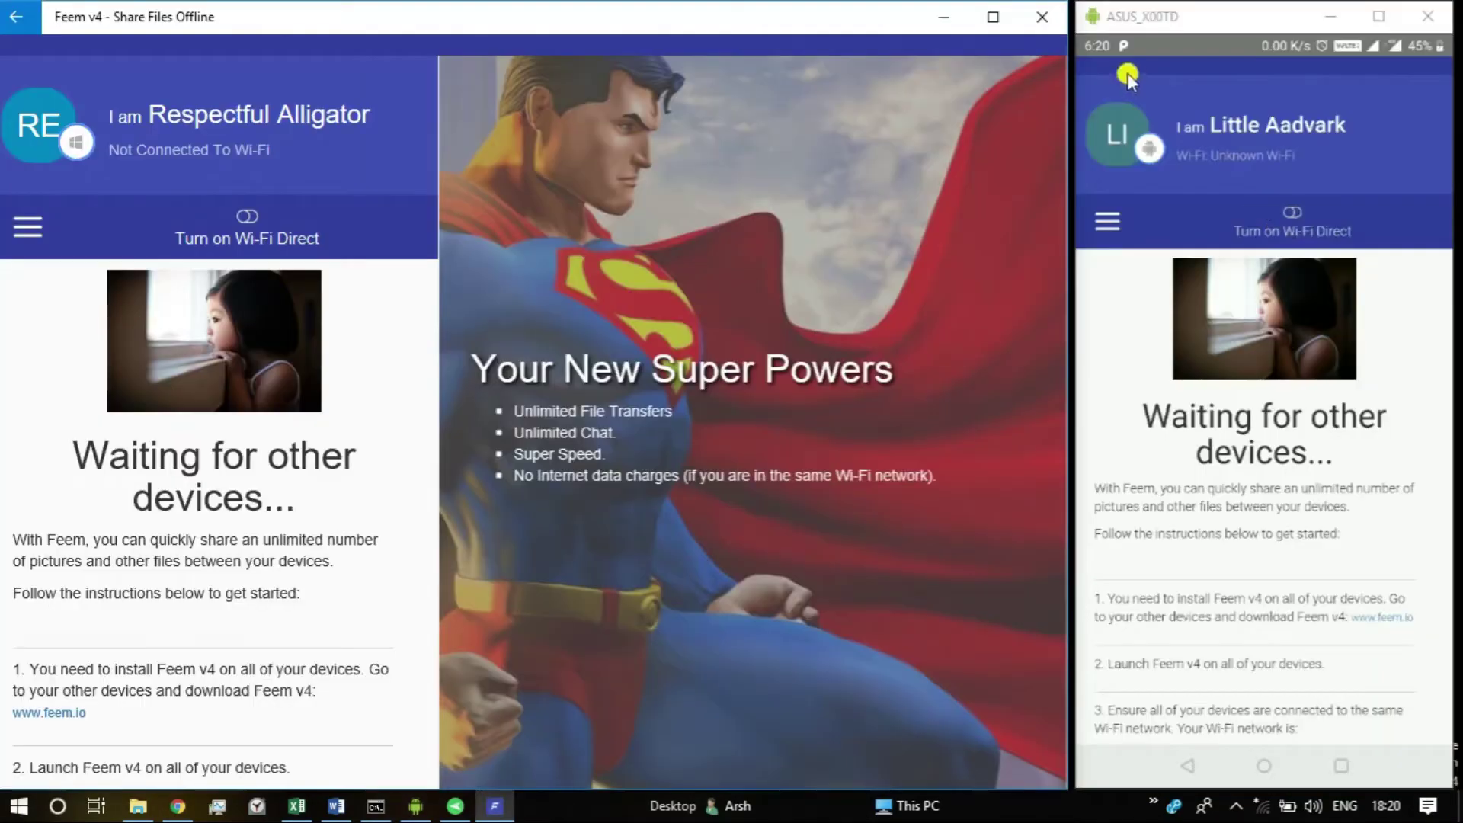
drag(1064, 159, 875, 183)
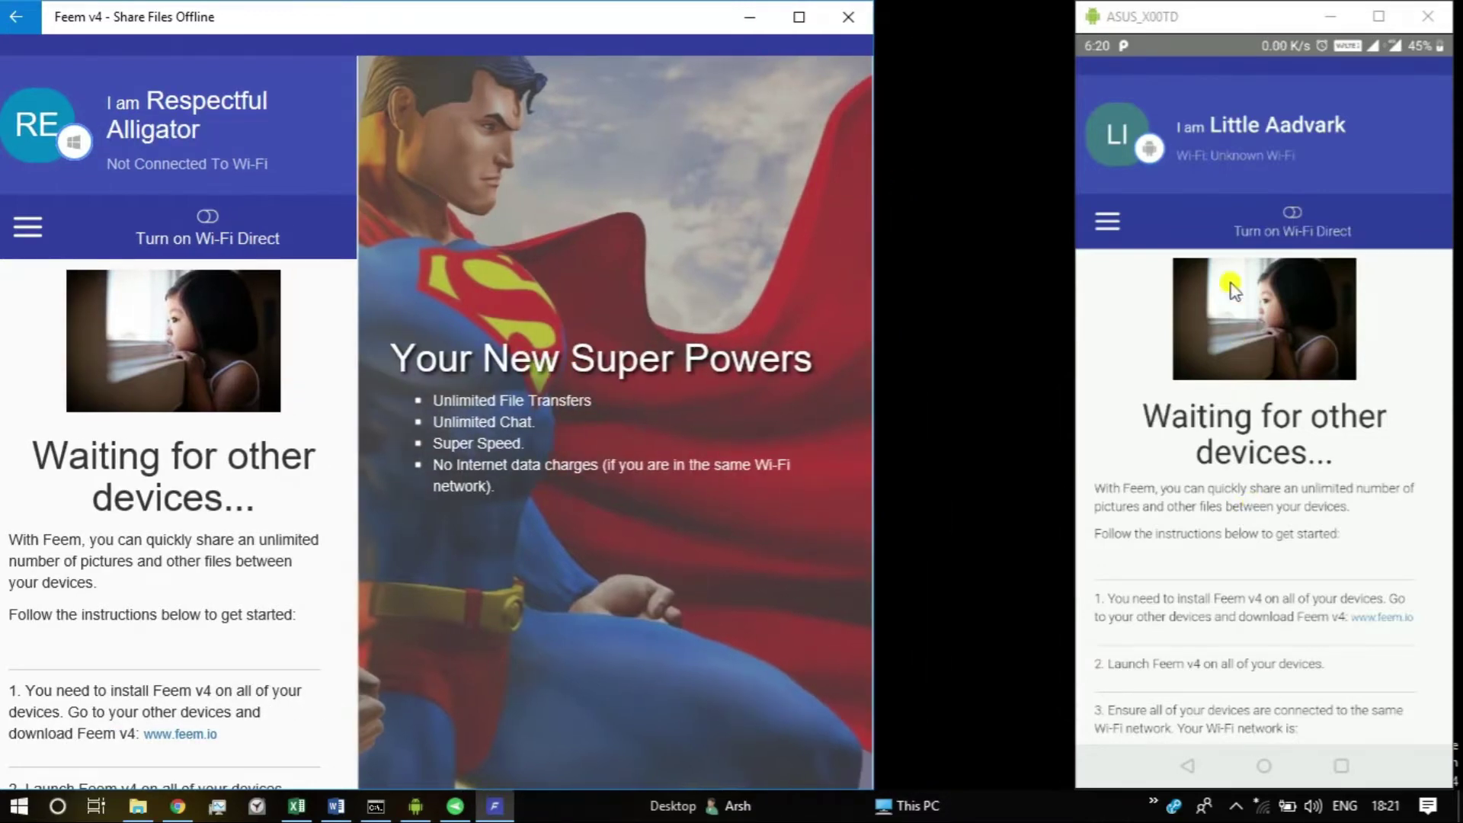
click(1295, 213)
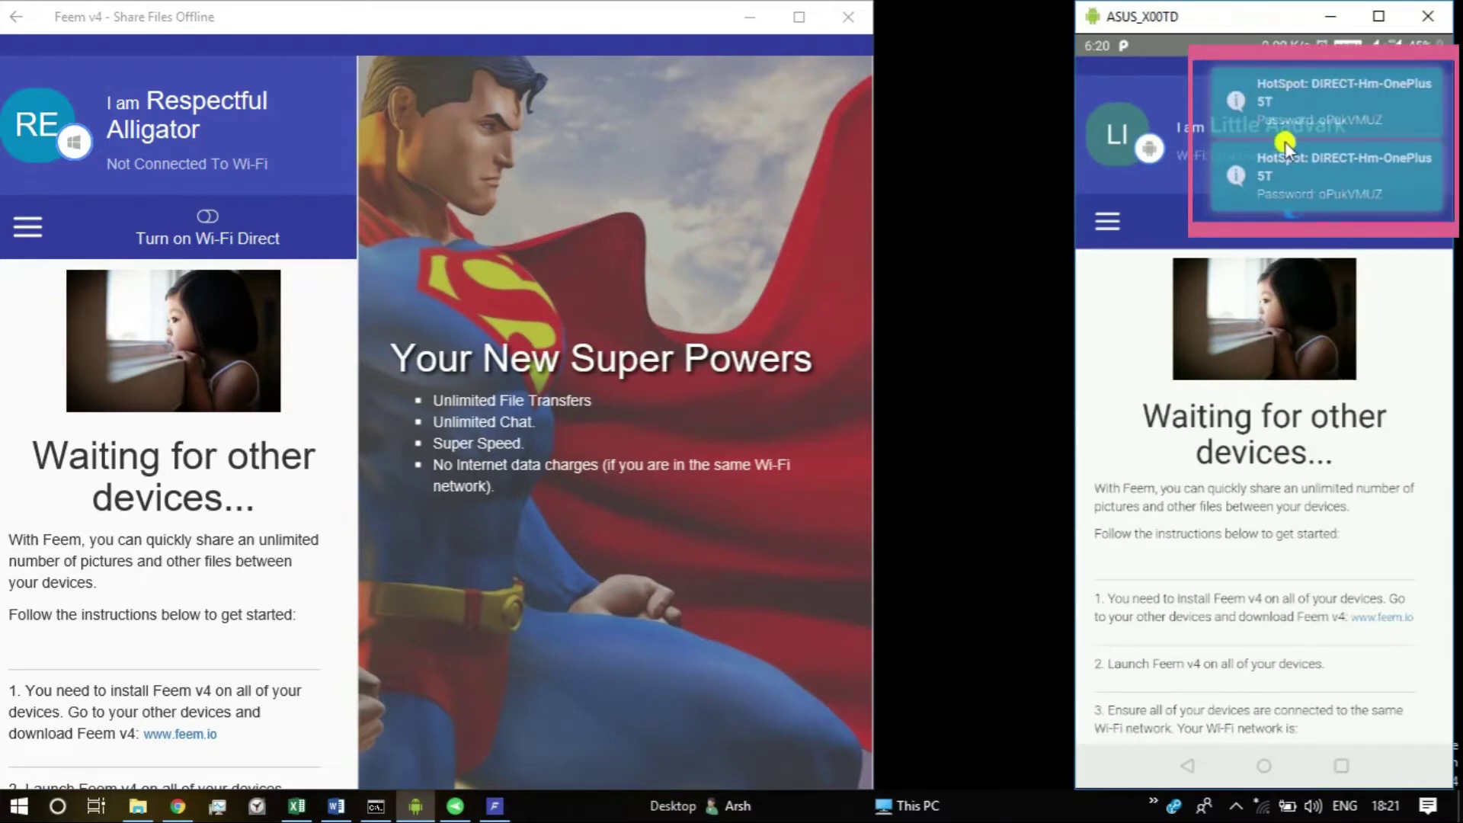
Join the PC to the phone's DIRECT Wi-Fi network.
click(1269, 805)
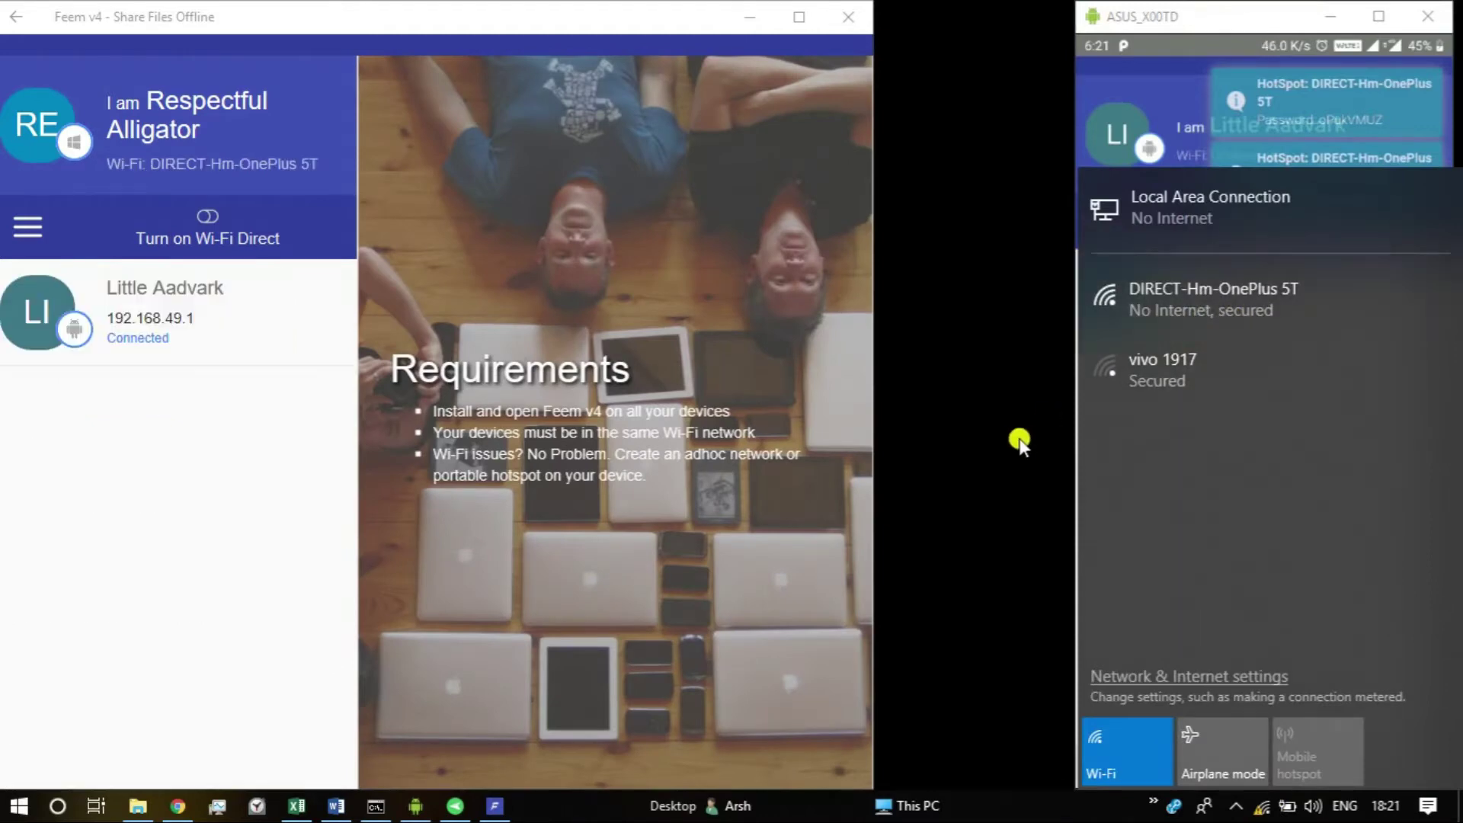
click(1018, 442)
click(190, 305)
In the Little Aadvark chat, send the Tenki no Ko video from the phone's ADM folder.
click(1246, 295)
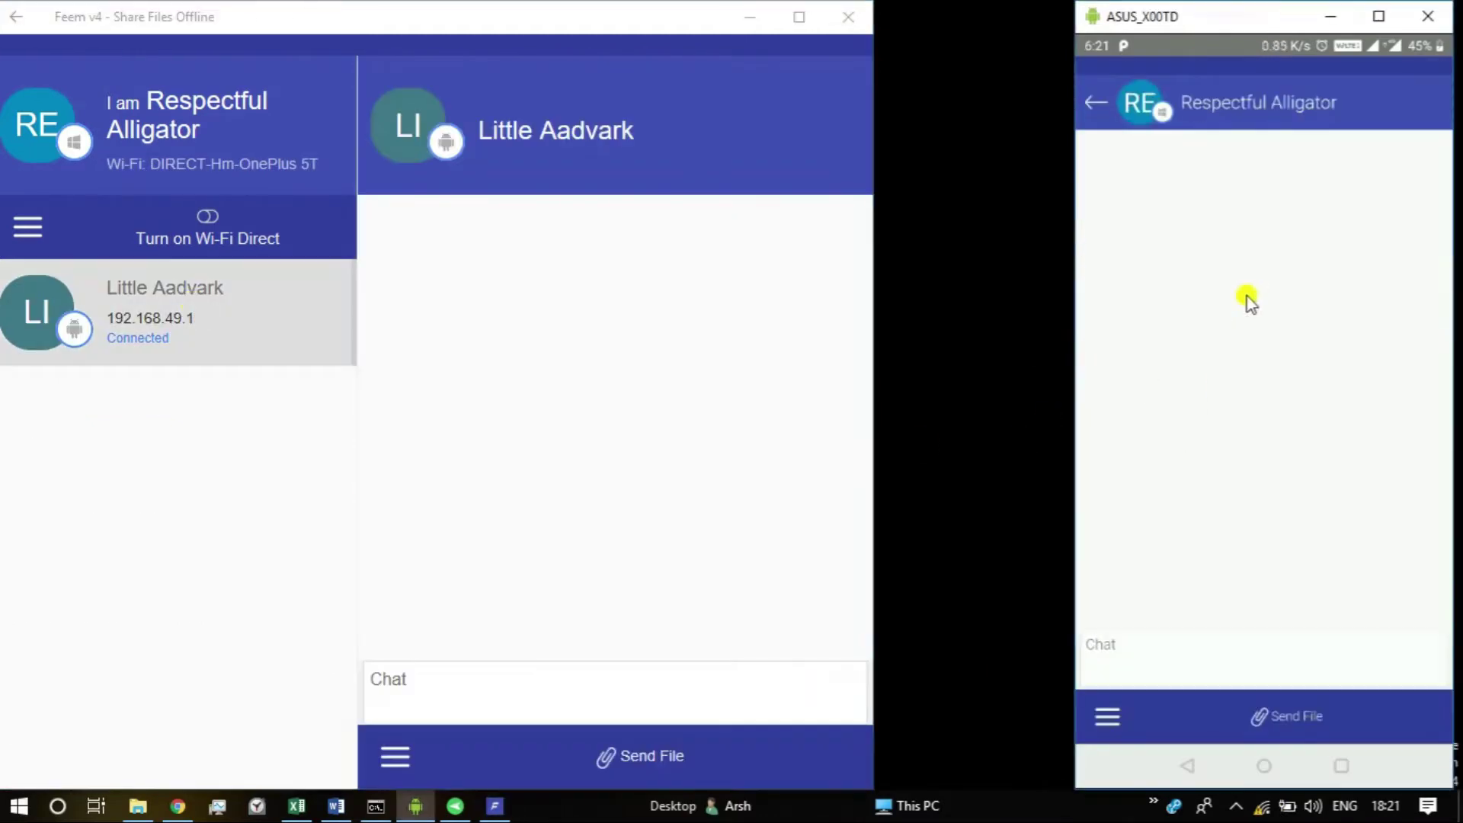
click(1287, 716)
click(1360, 76)
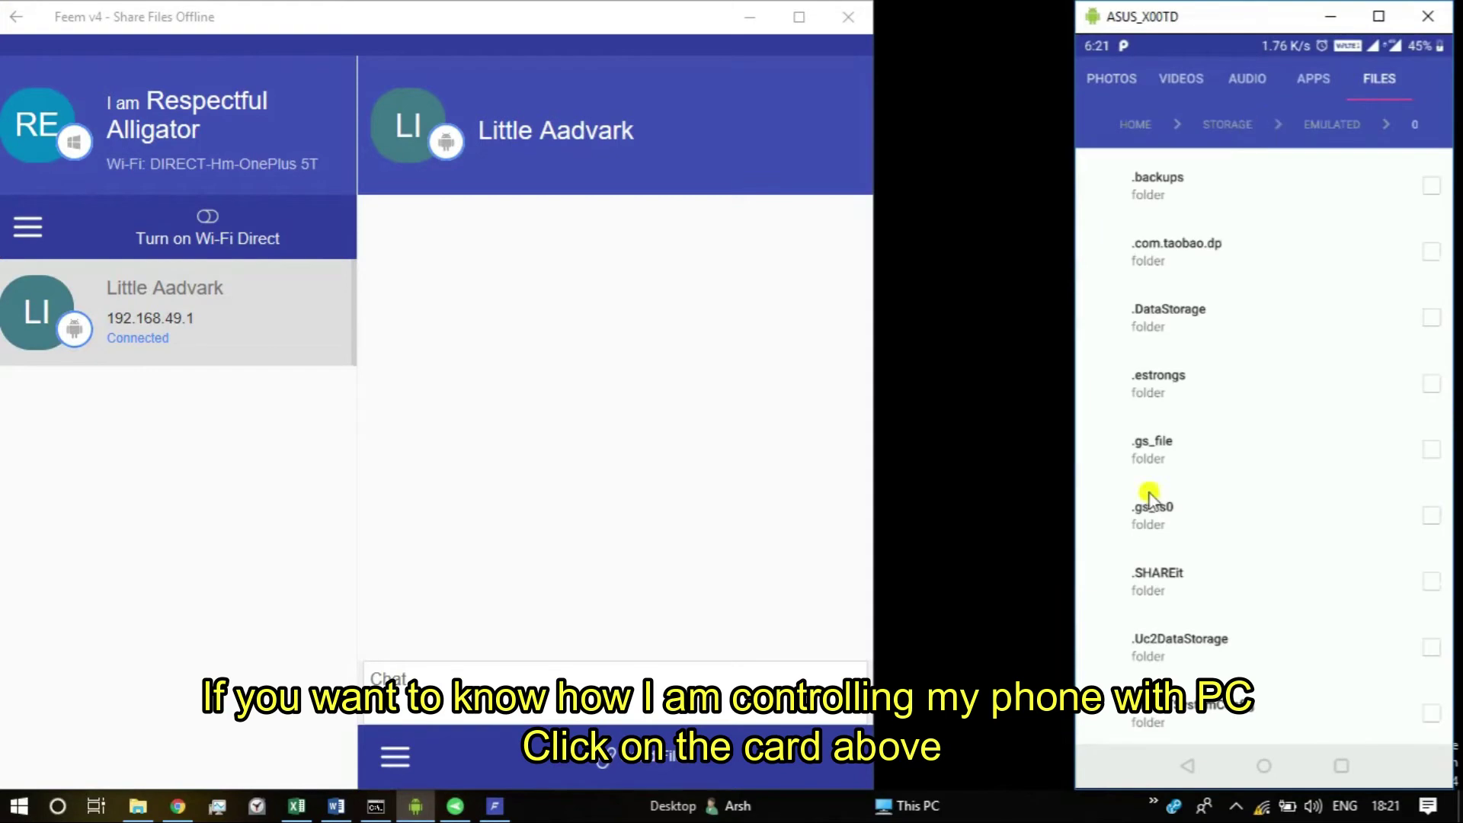
scroll(1149, 496, down, 5)
click(1215, 496)
click(1434, 384)
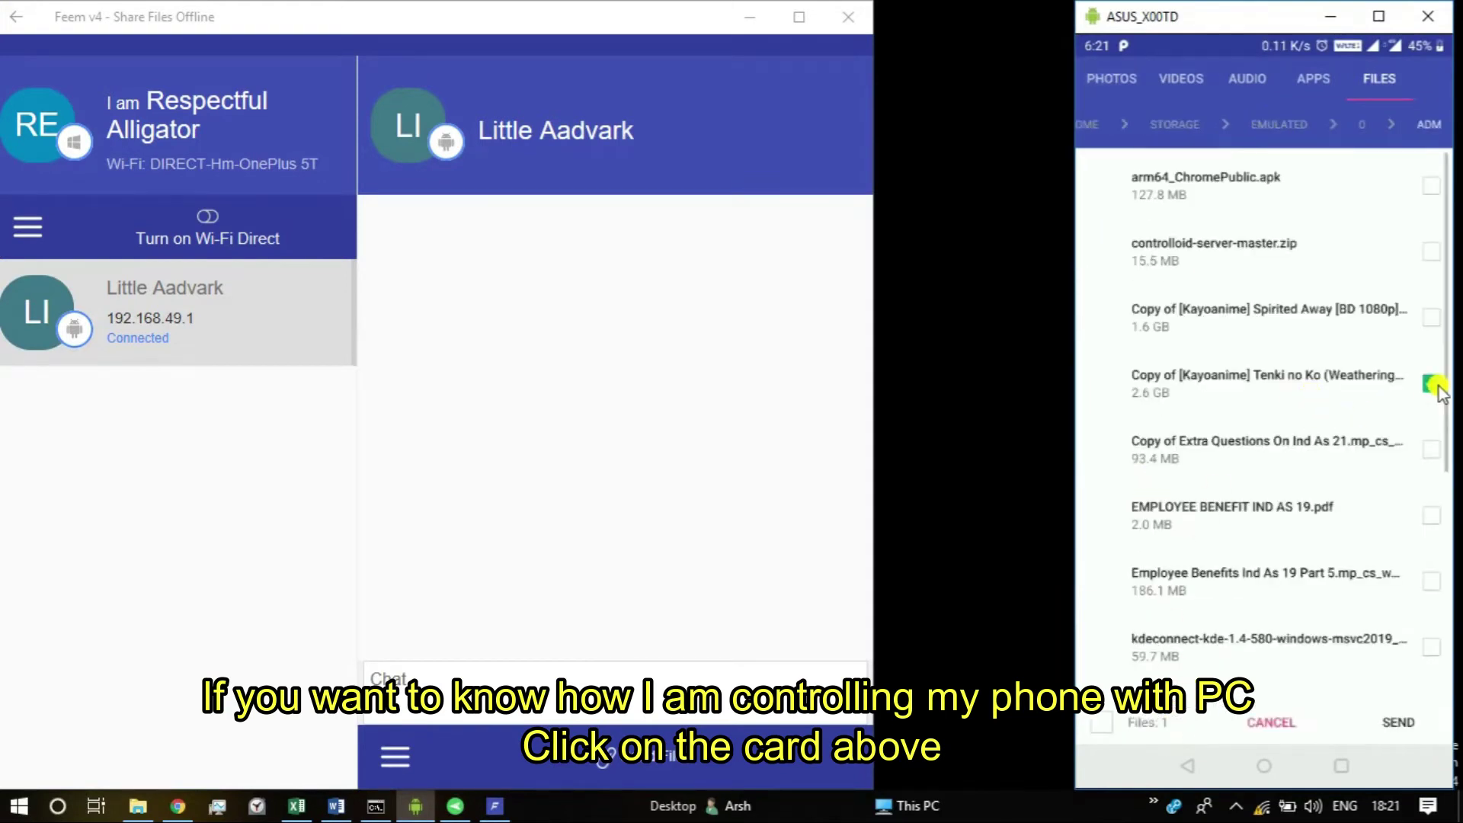
click(1394, 723)
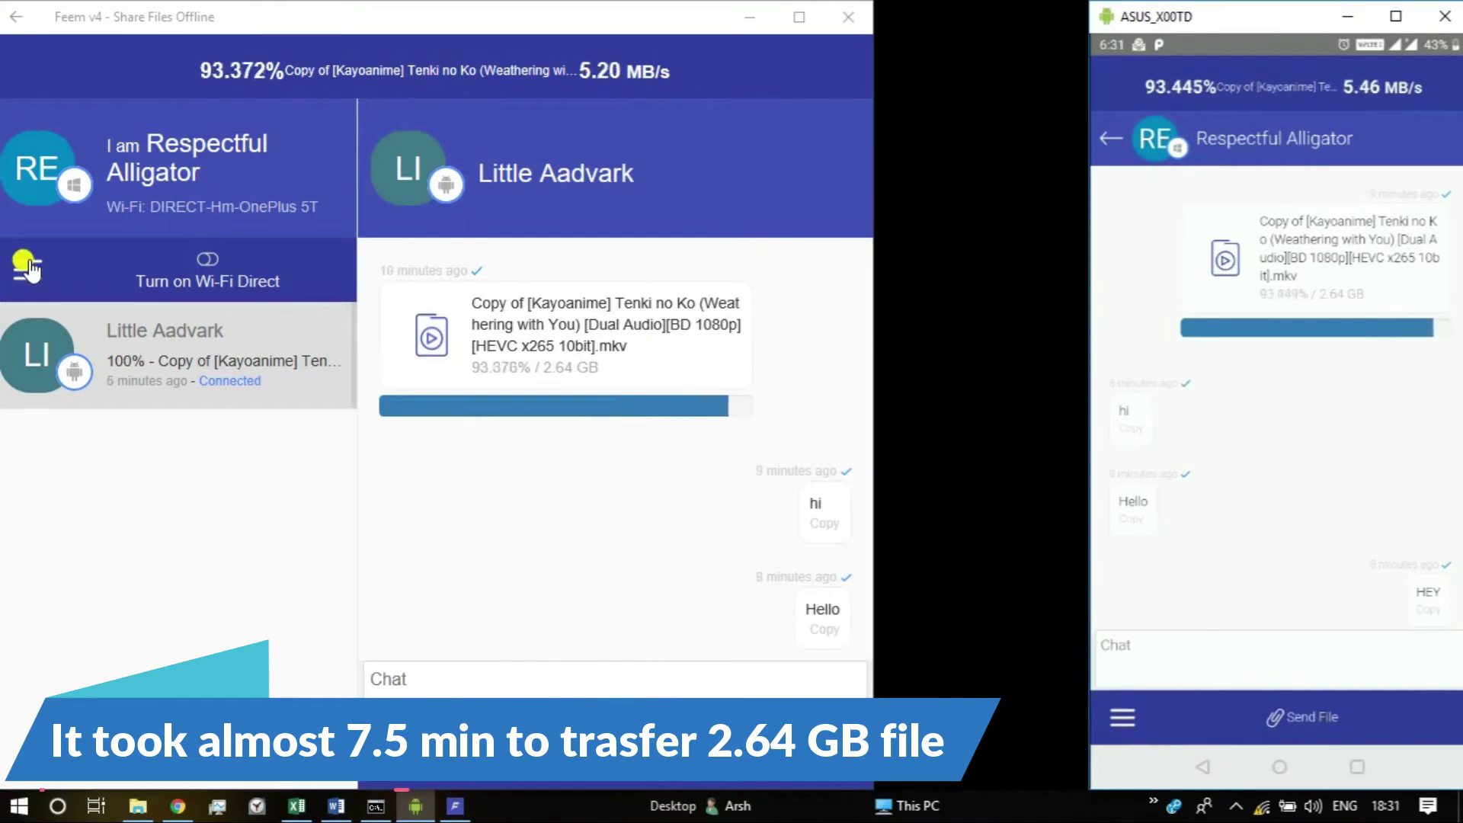
Show the received Tenki no Ko video in its folder, then start picking a file to send.
click(655, 381)
click(663, 471)
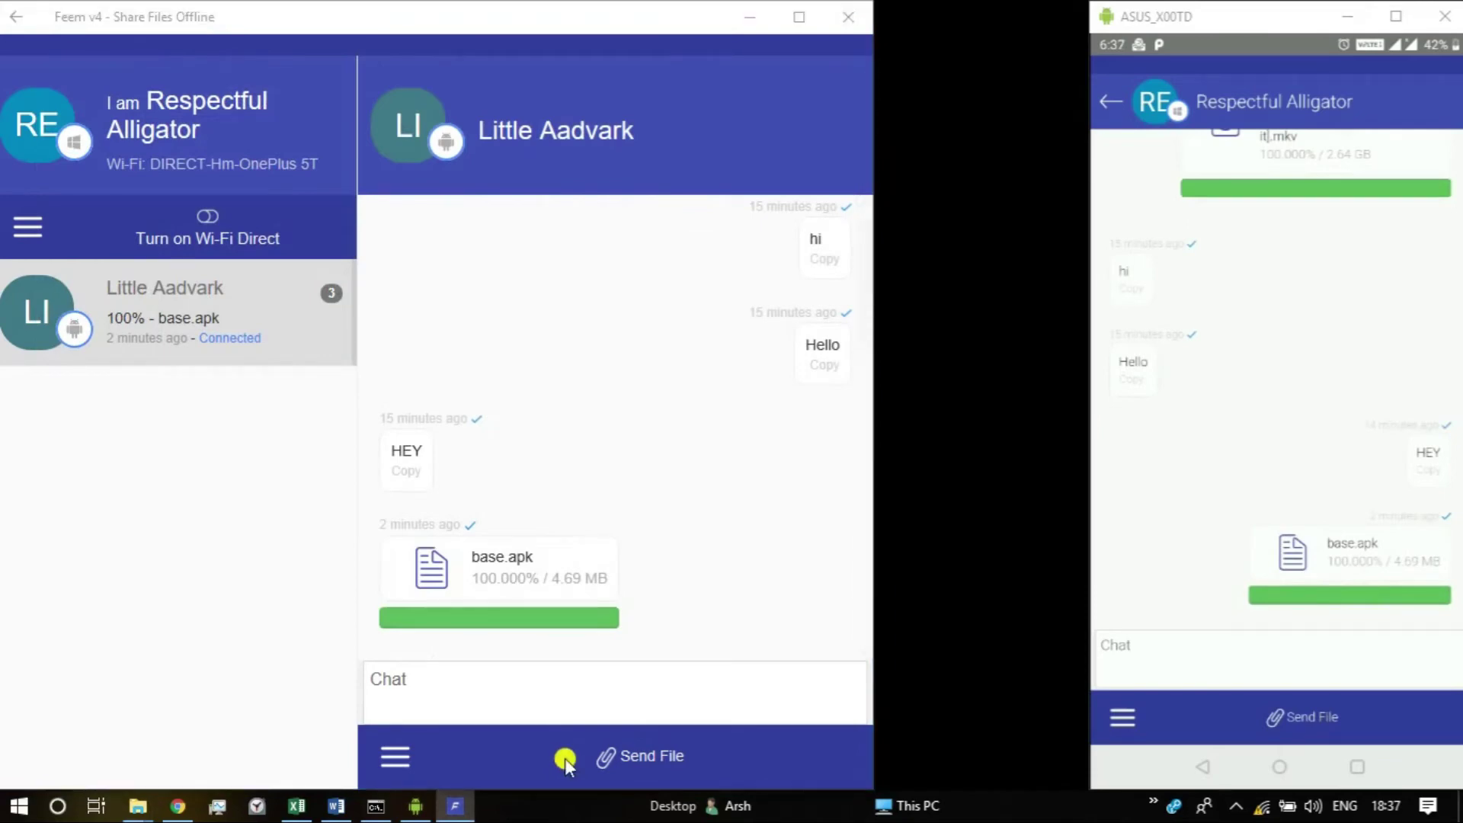
click(565, 758)
double_click(272, 149)
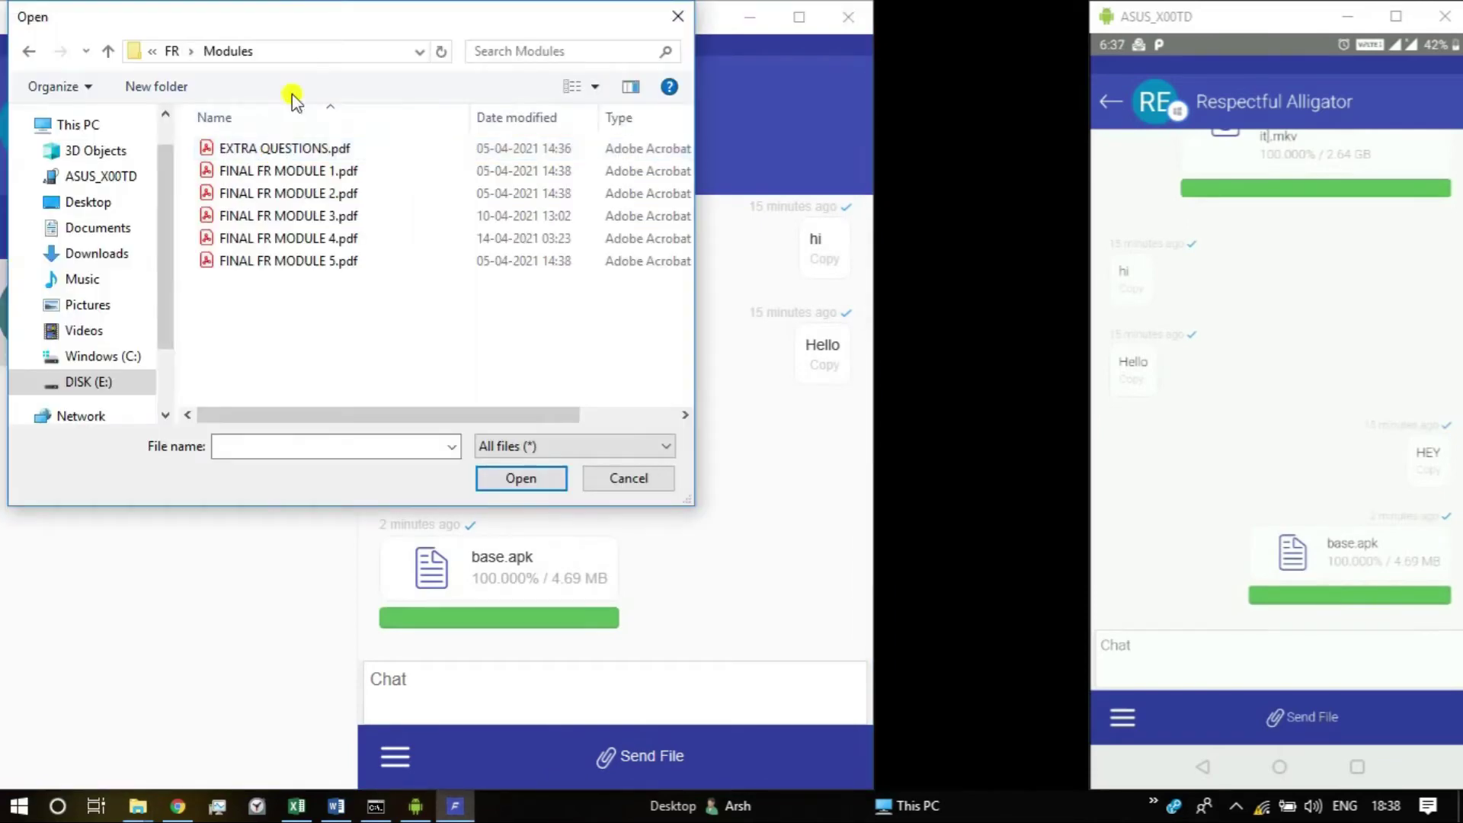
click(181, 53)
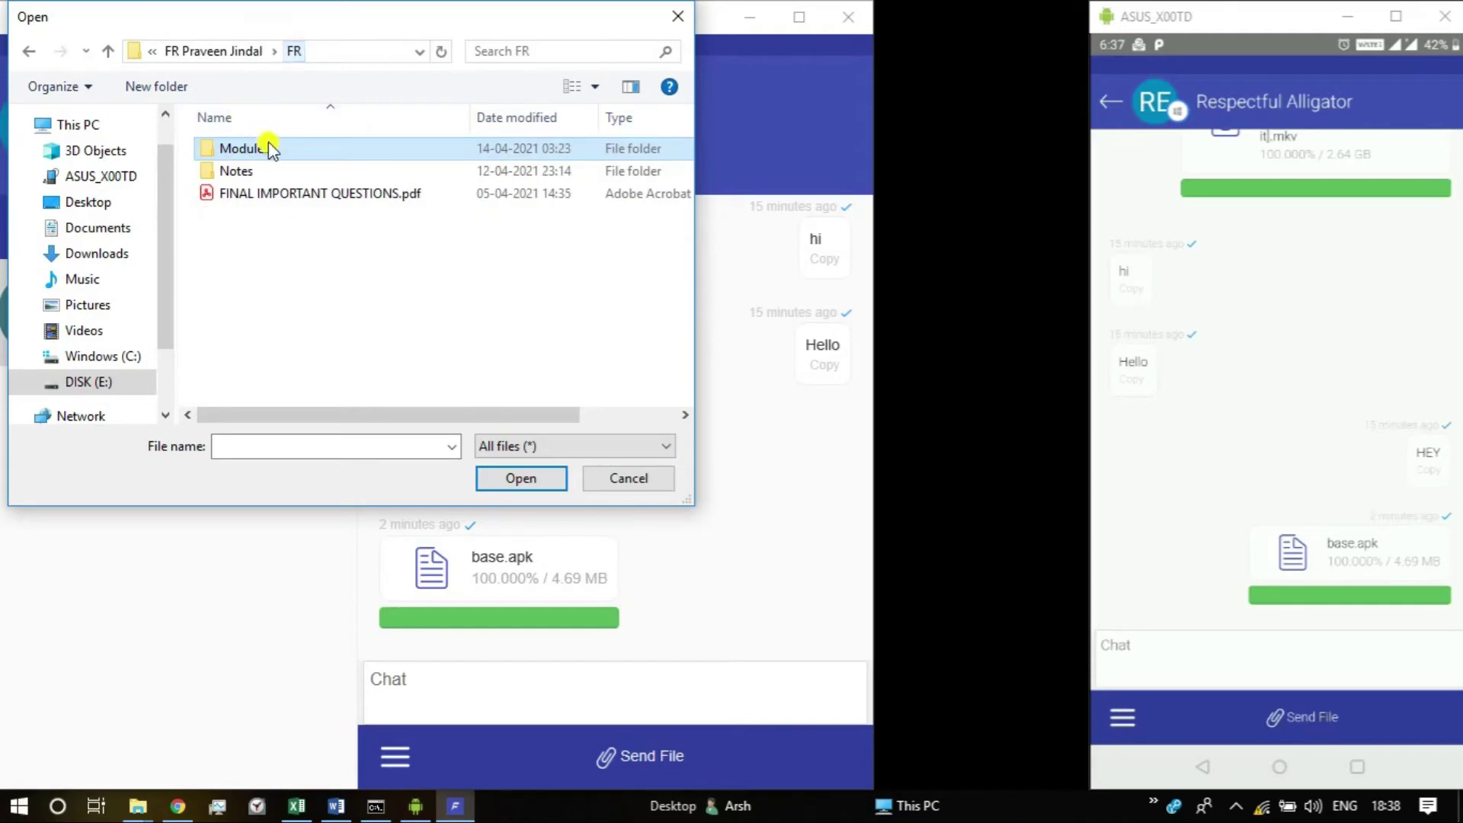
double_click(236, 171)
click(213, 55)
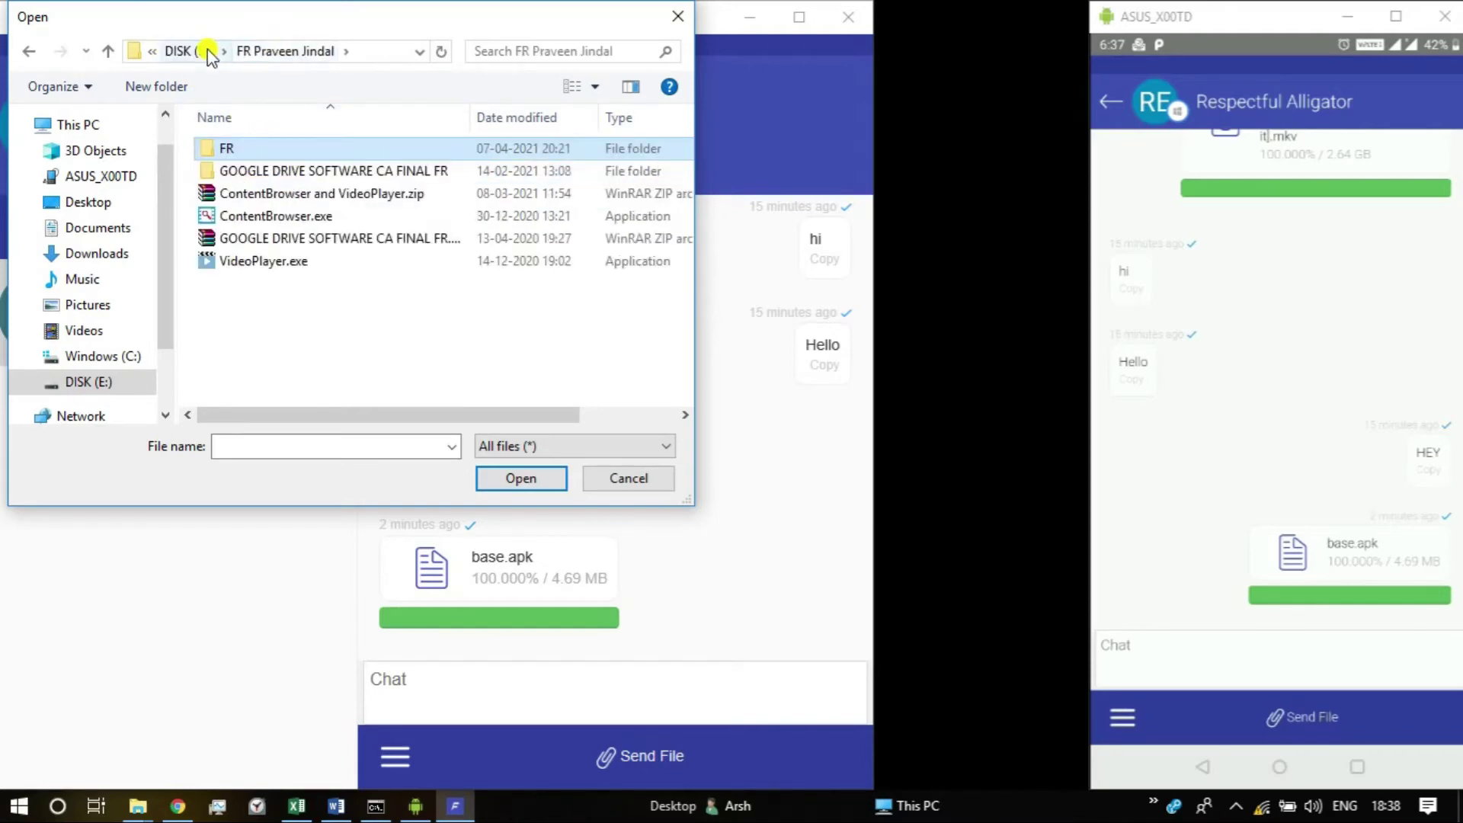
Send the Part 1 file from LECTURES > IND-AS 40 Investment Property to the phone.
double_click(286, 172)
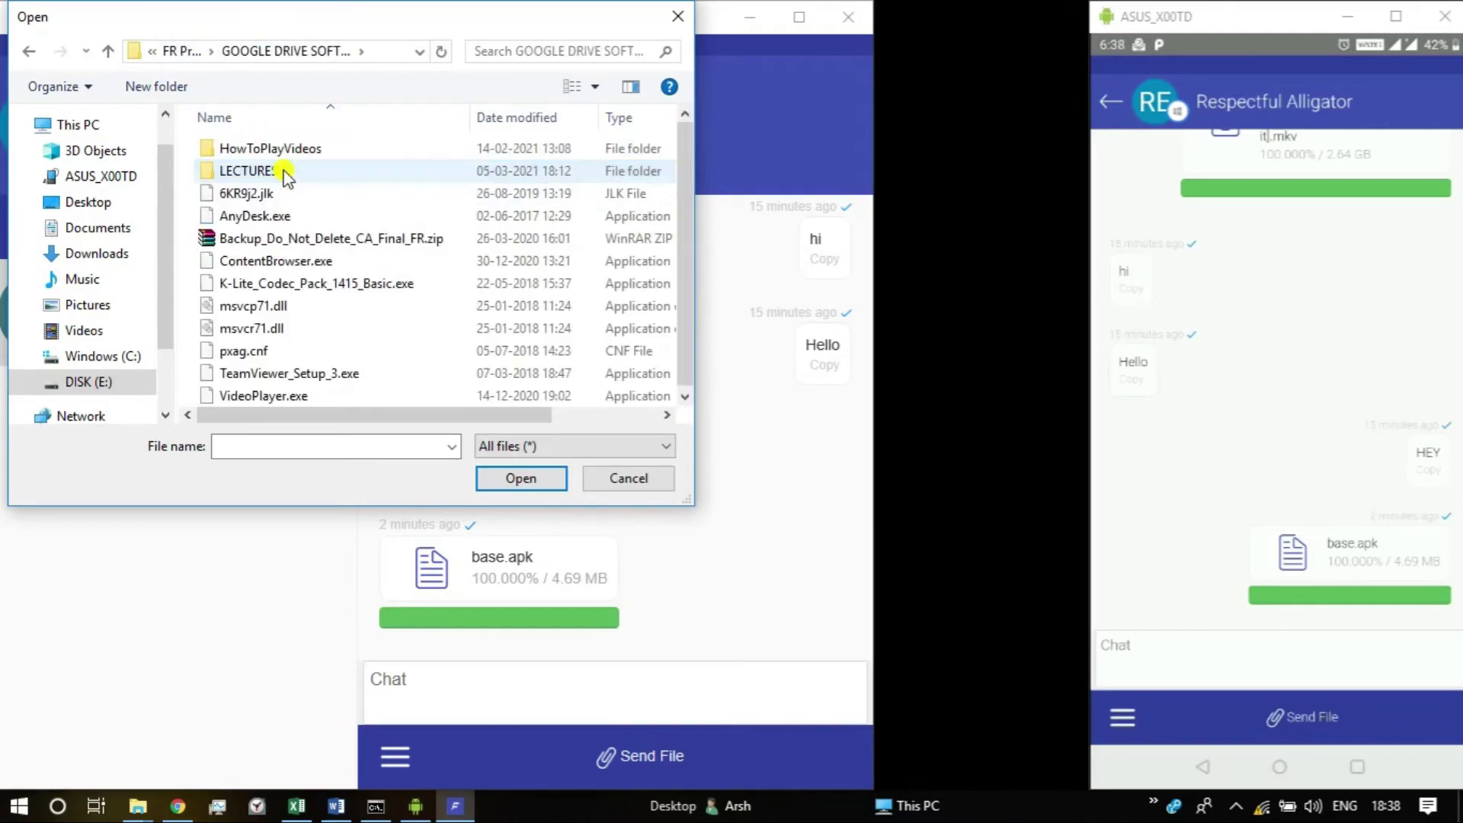
double_click(284, 172)
double_click(283, 172)
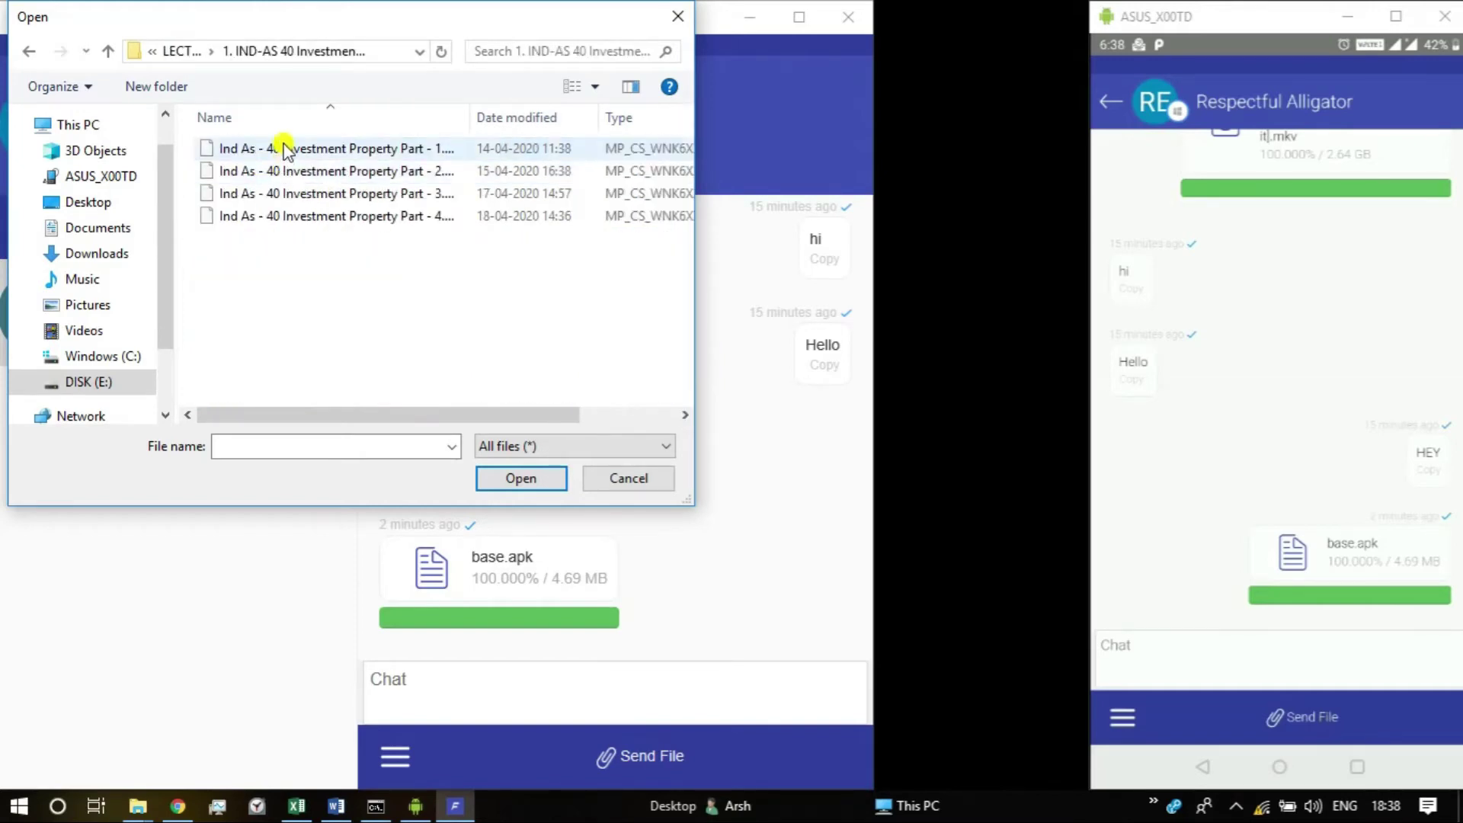
click(285, 148)
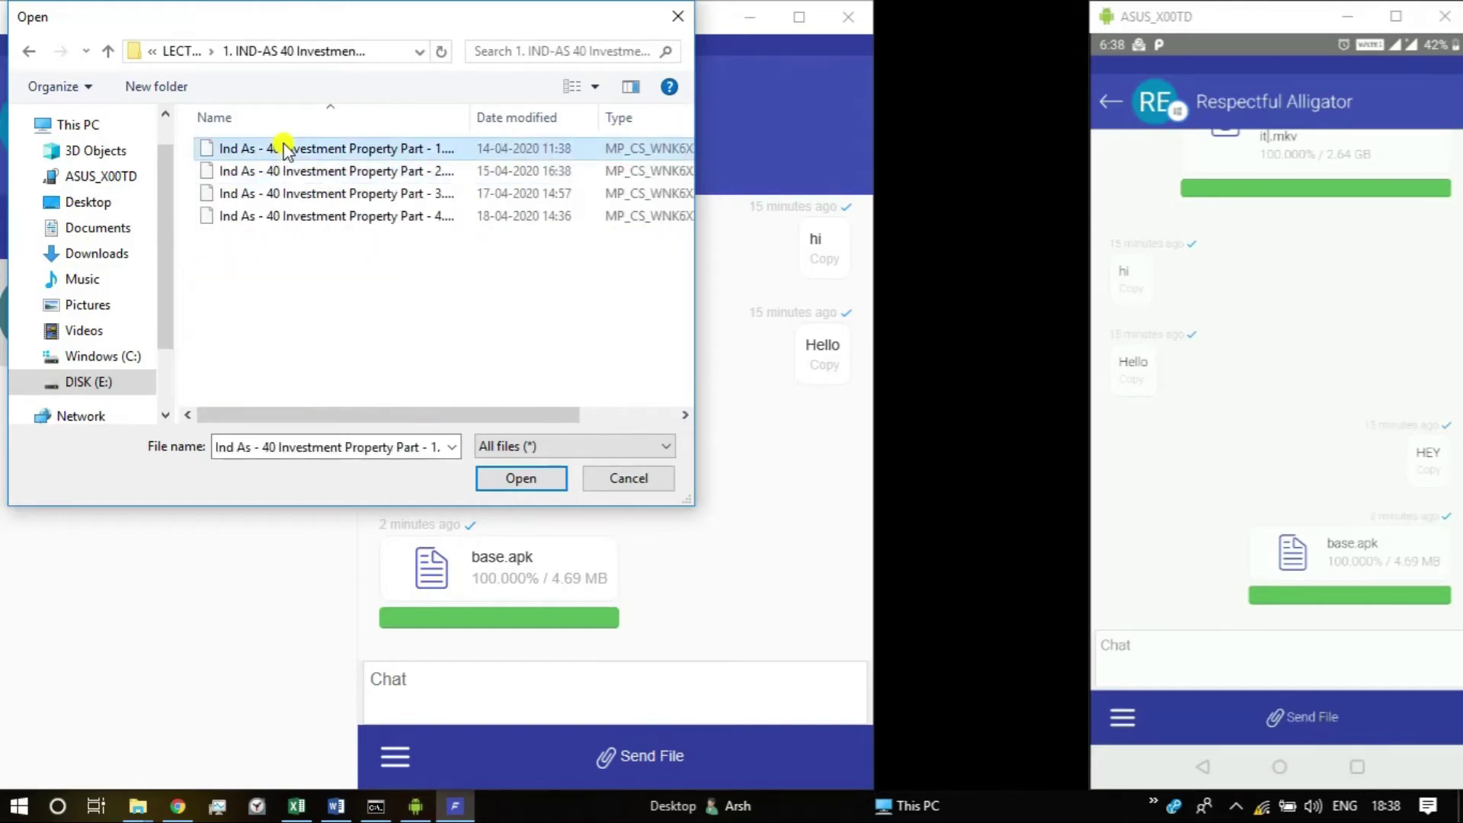
click(495, 482)
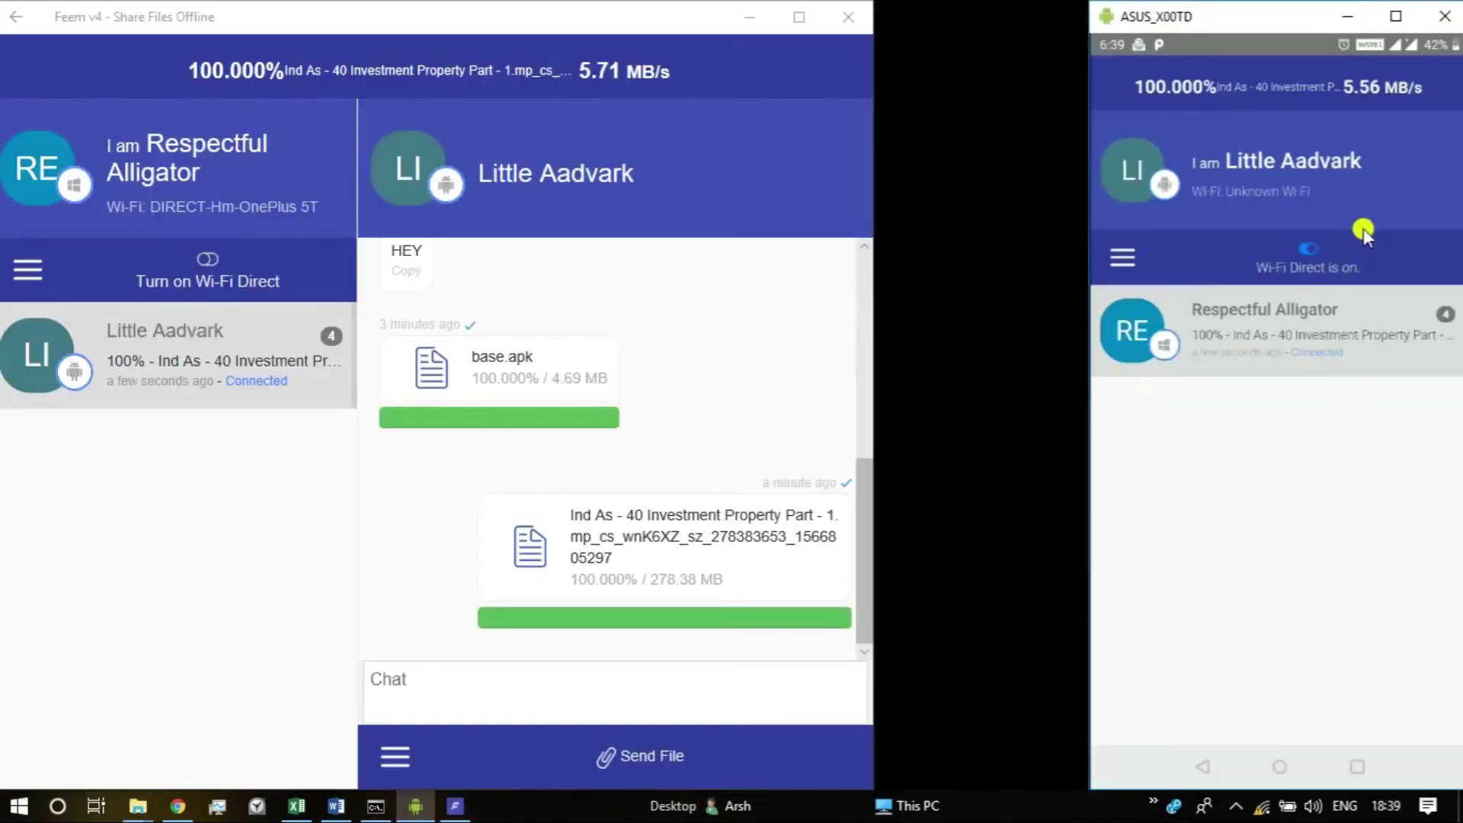
Move Wi-Fi Direct hosting to the PC and join the phone to FeemWiFi-RespectfulAlligator with its password.
click(1306, 248)
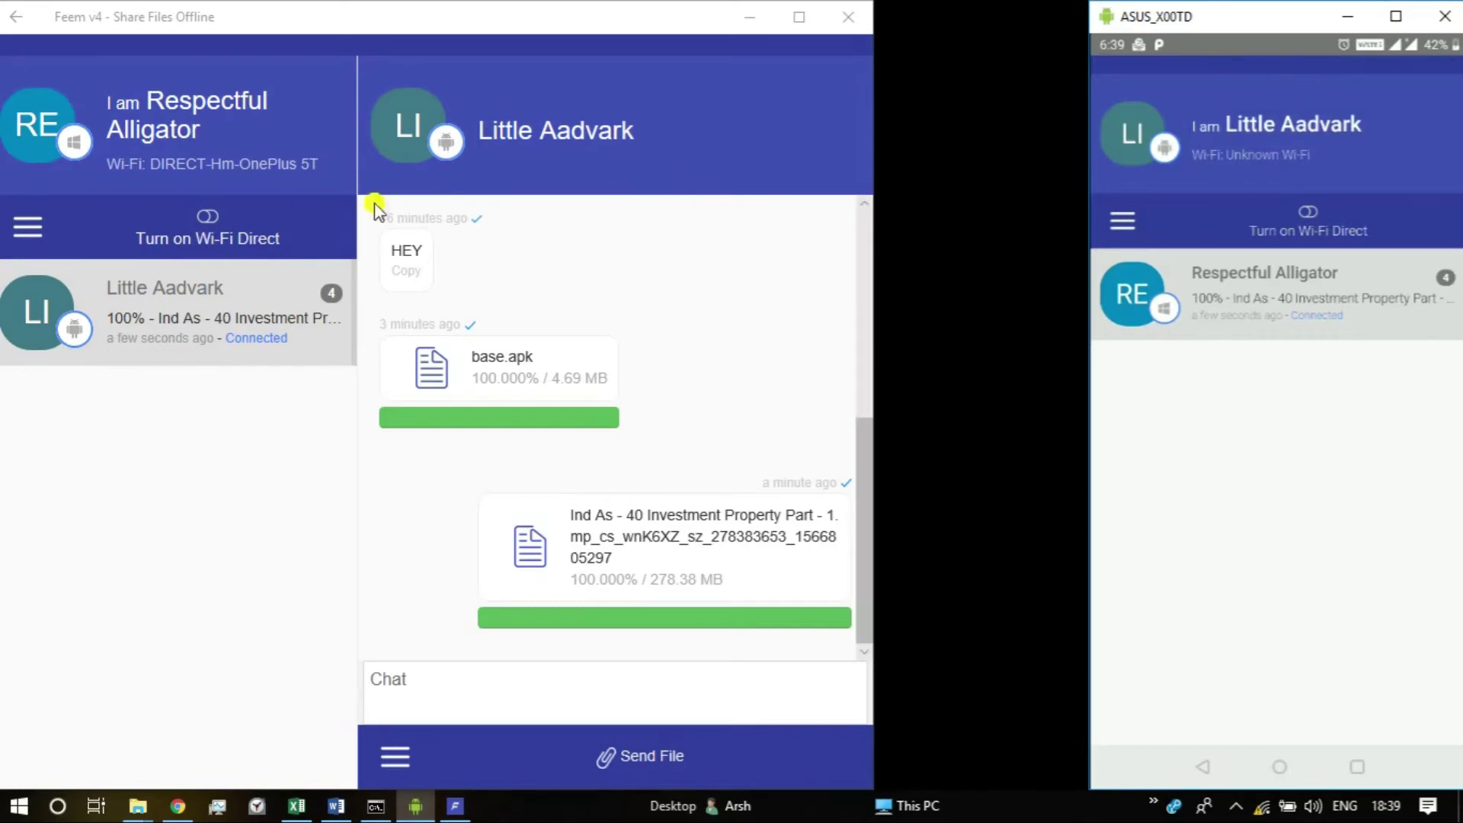
click(215, 227)
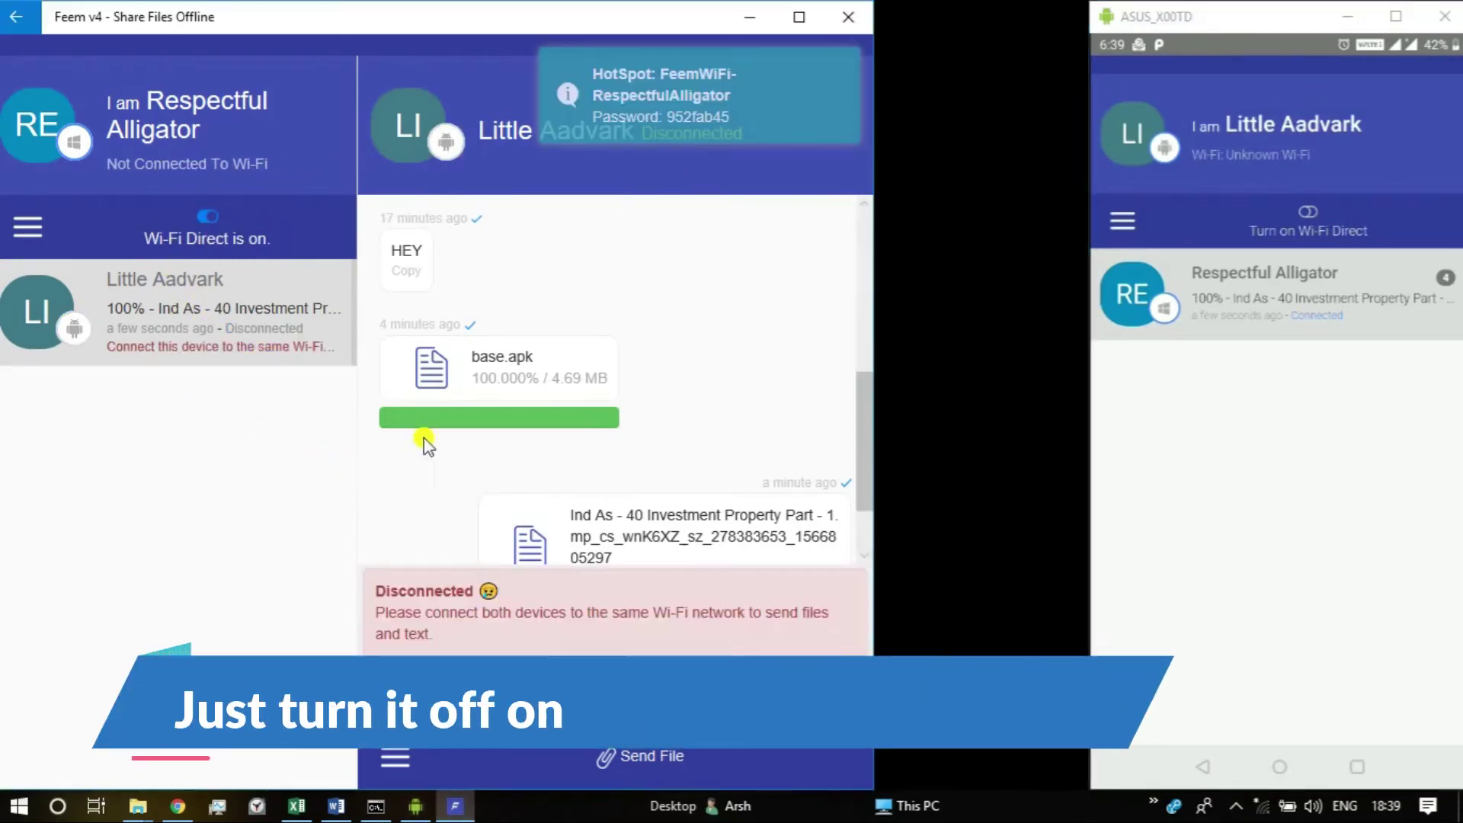
drag(1128, 46, 1128, 148)
click(1126, 135)
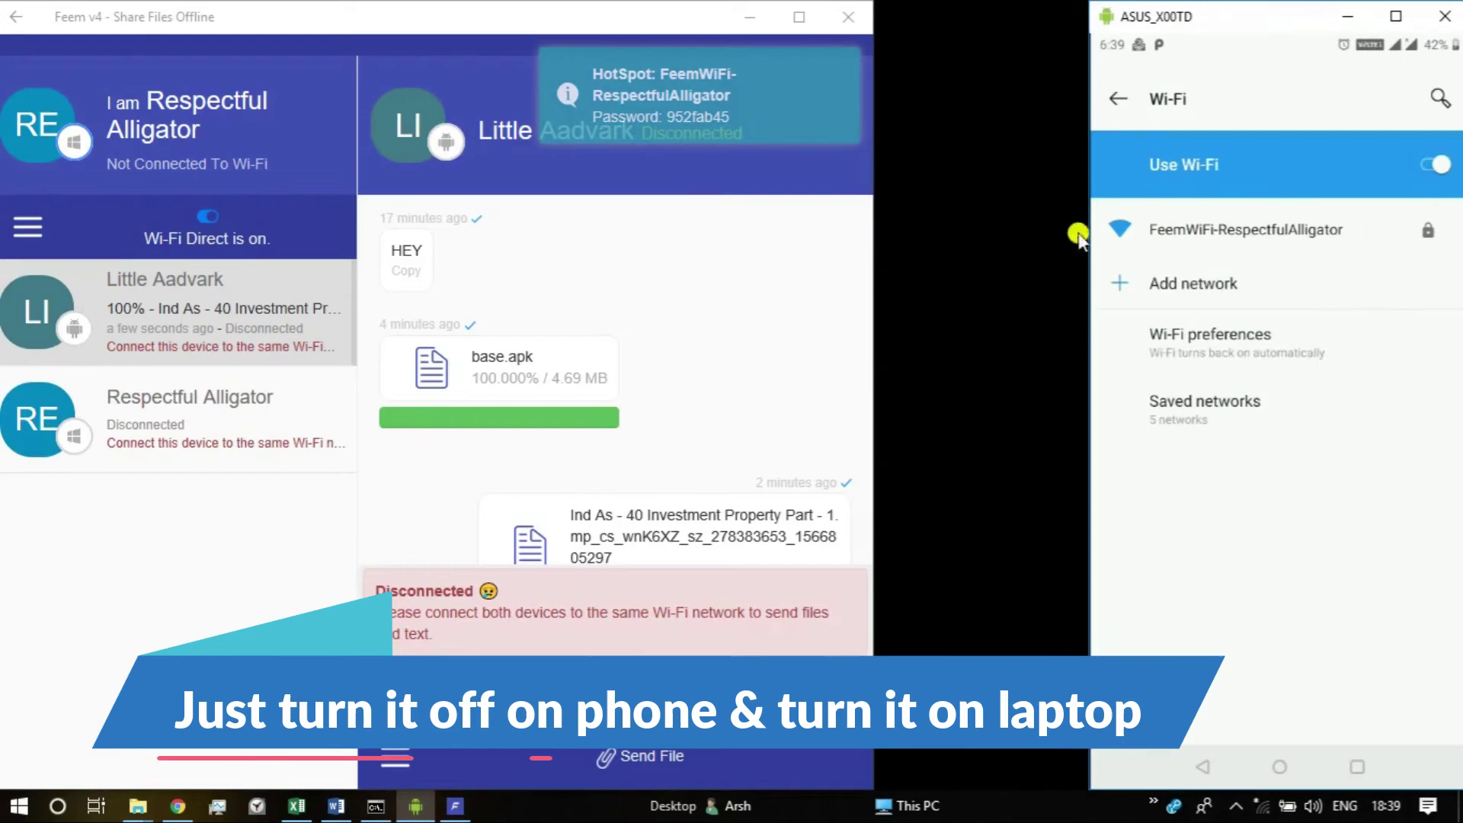
click(1204, 227)
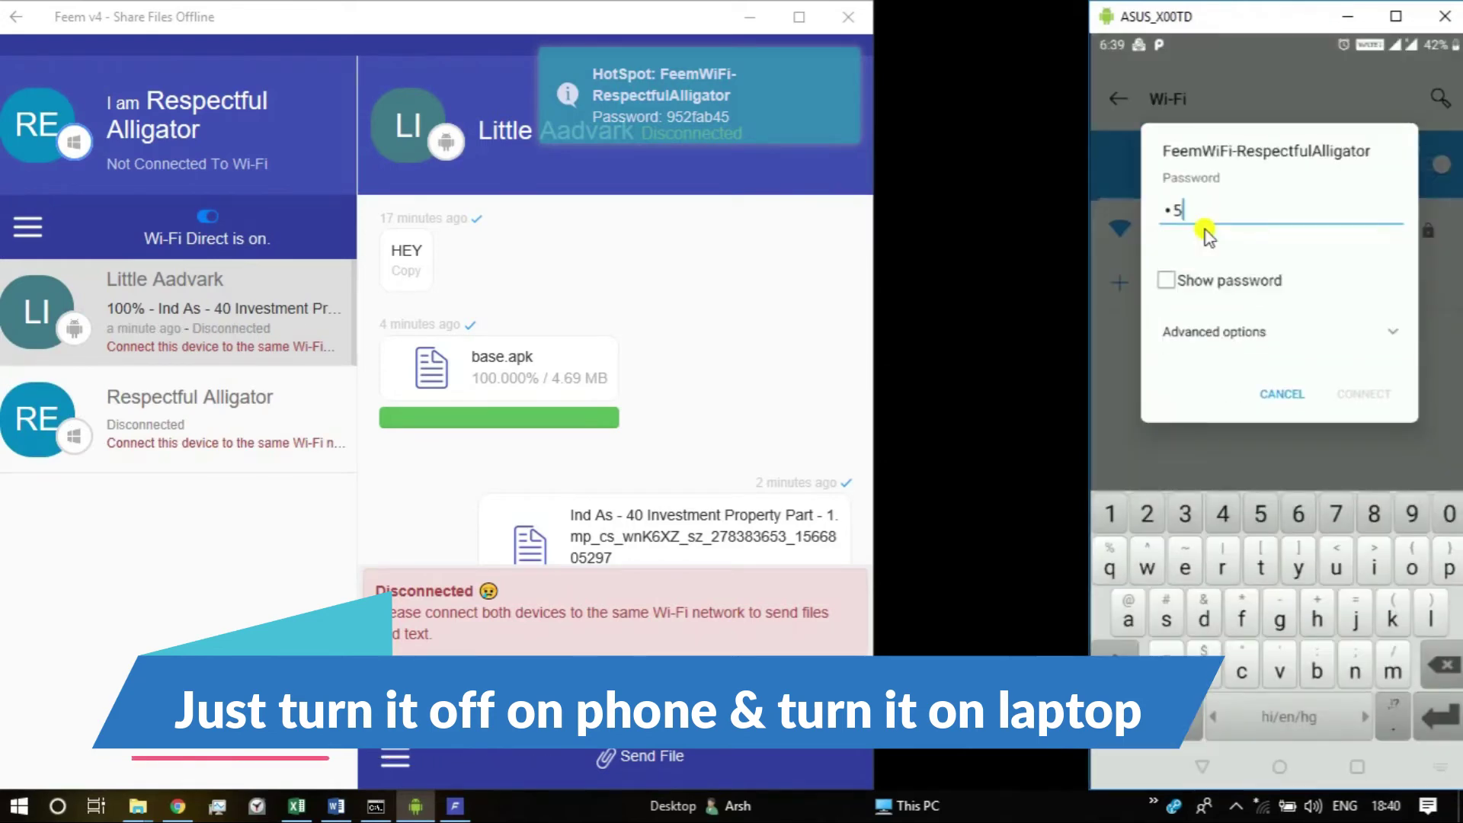
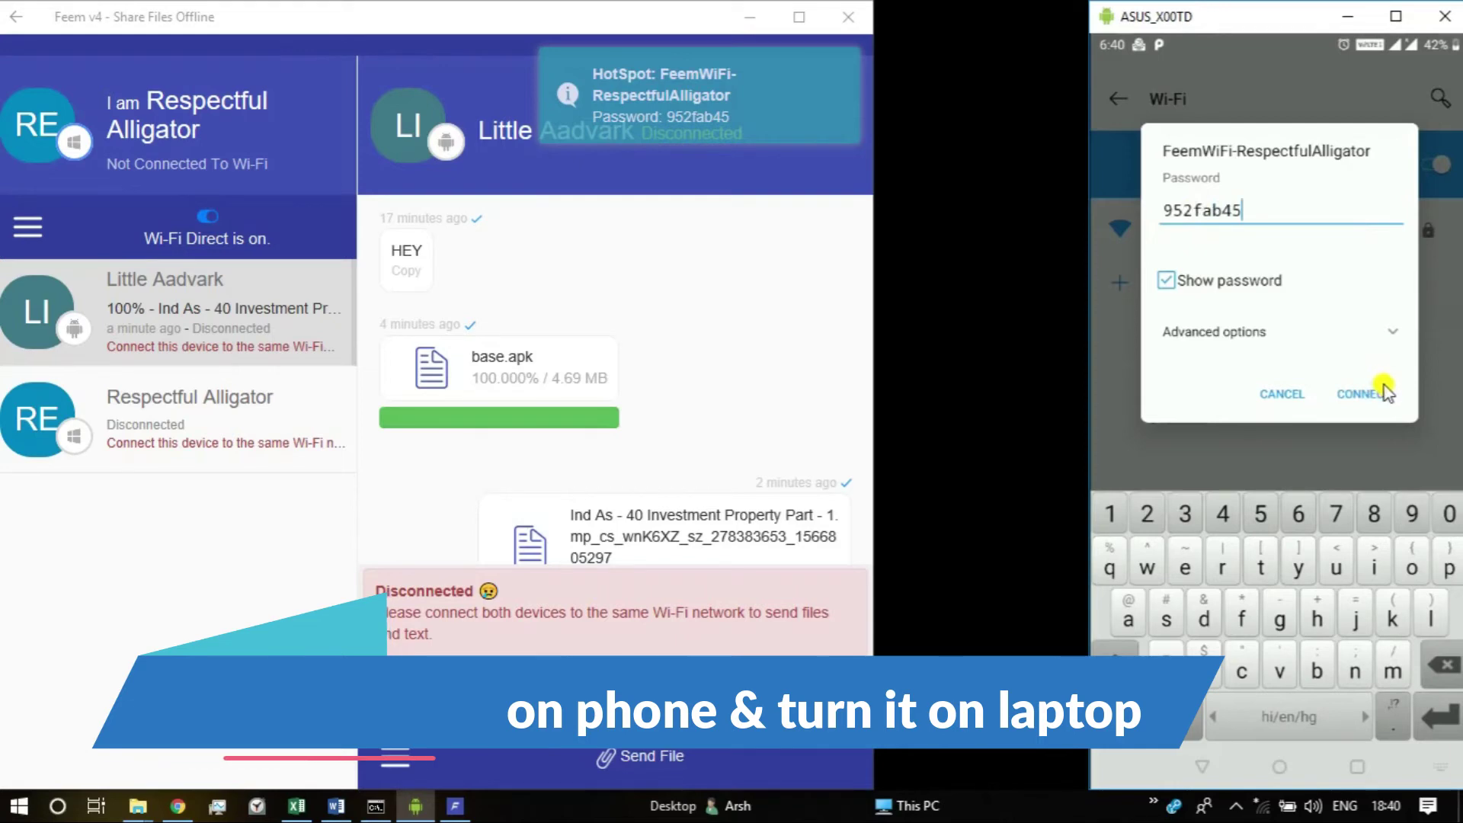
click(1364, 393)
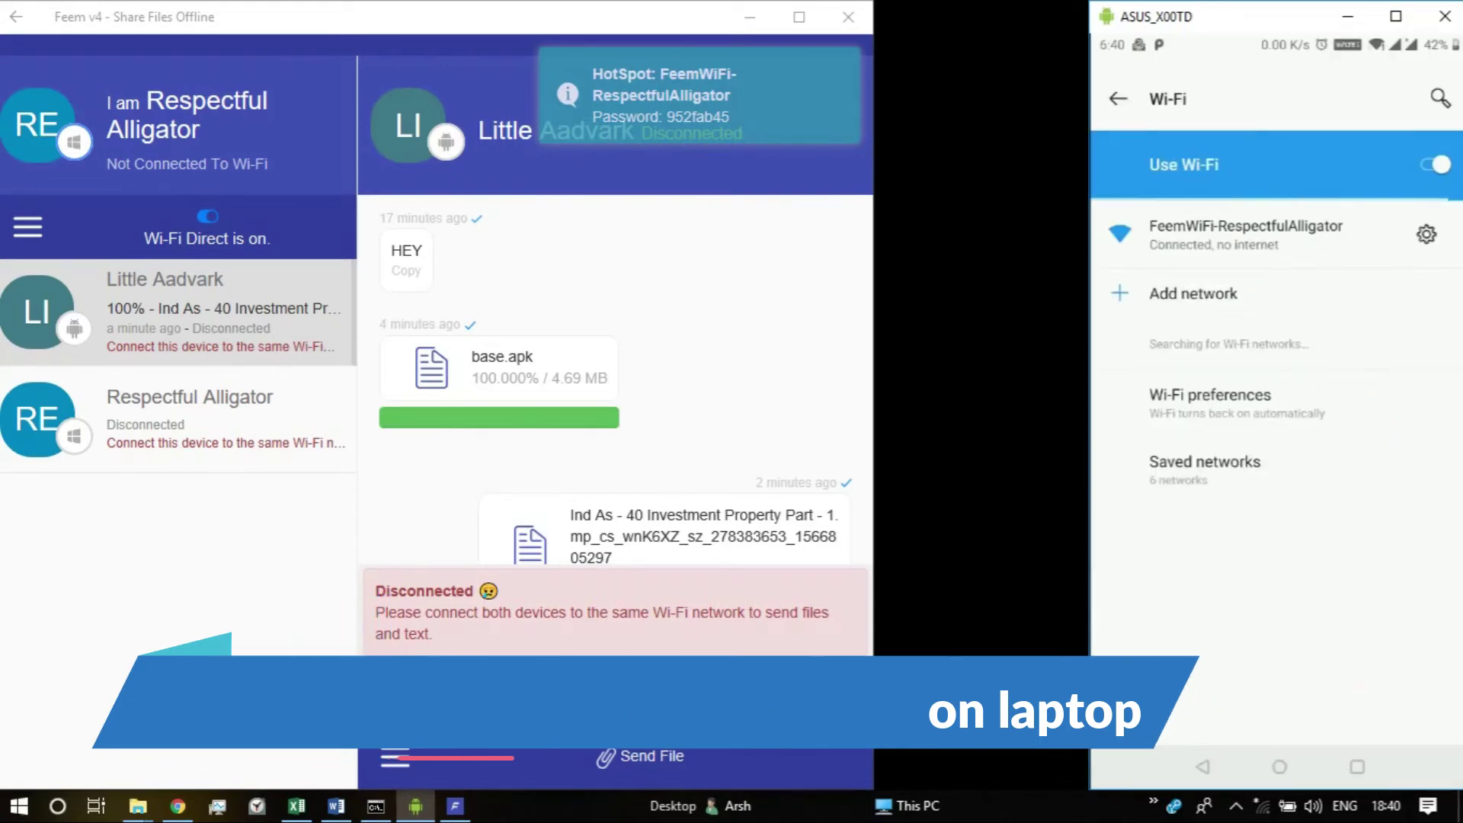
Return to Feem on the phone through the recent apps view.
click(1357, 766)
click(1356, 766)
click(1357, 766)
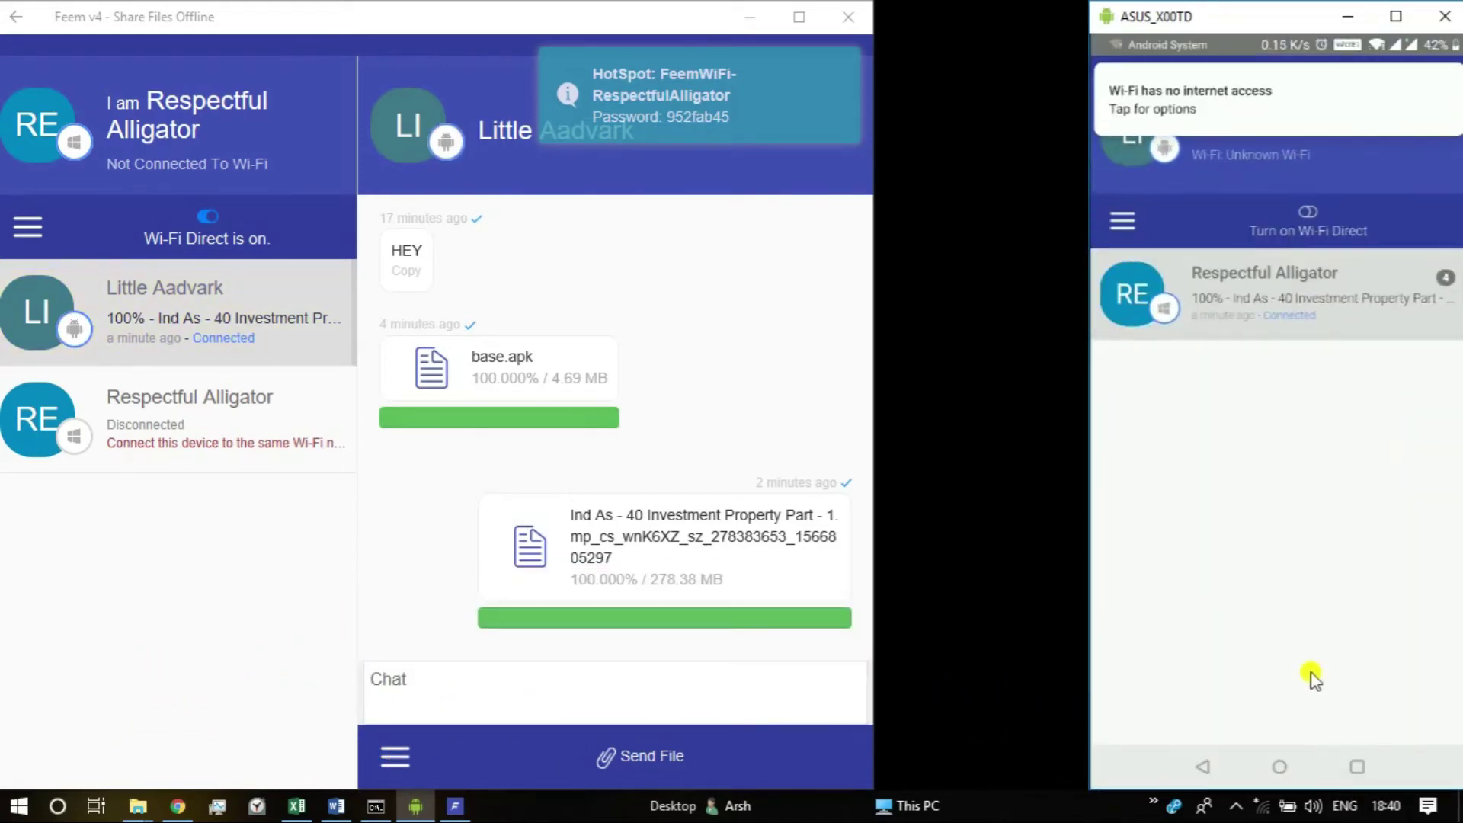
Open the Respectful Alligator chat on the phone and send DaVinci_Resolve_16.2.4_Windows.exe from the PC's videos folder.
click(1290, 288)
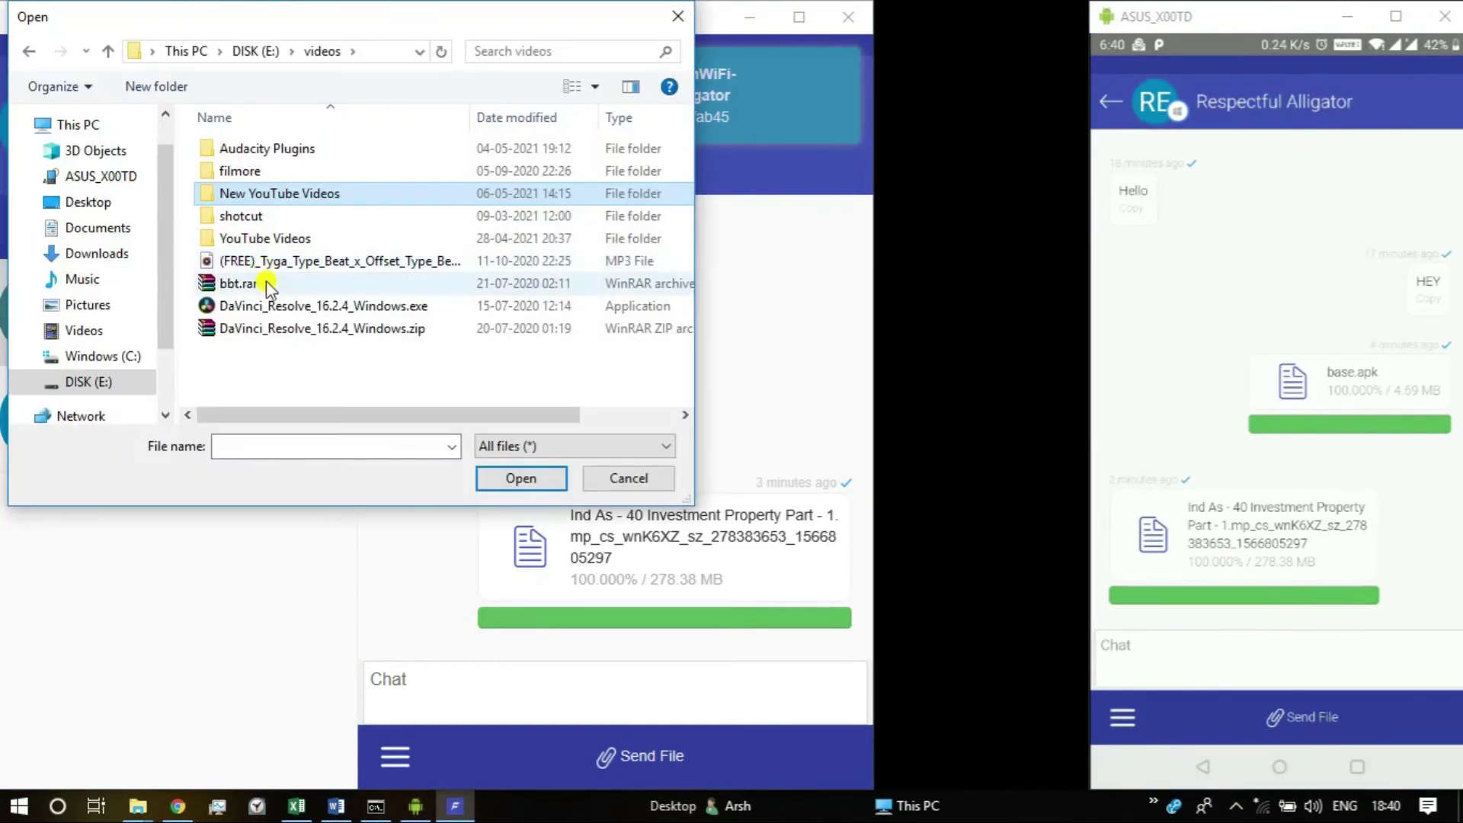
click(266, 306)
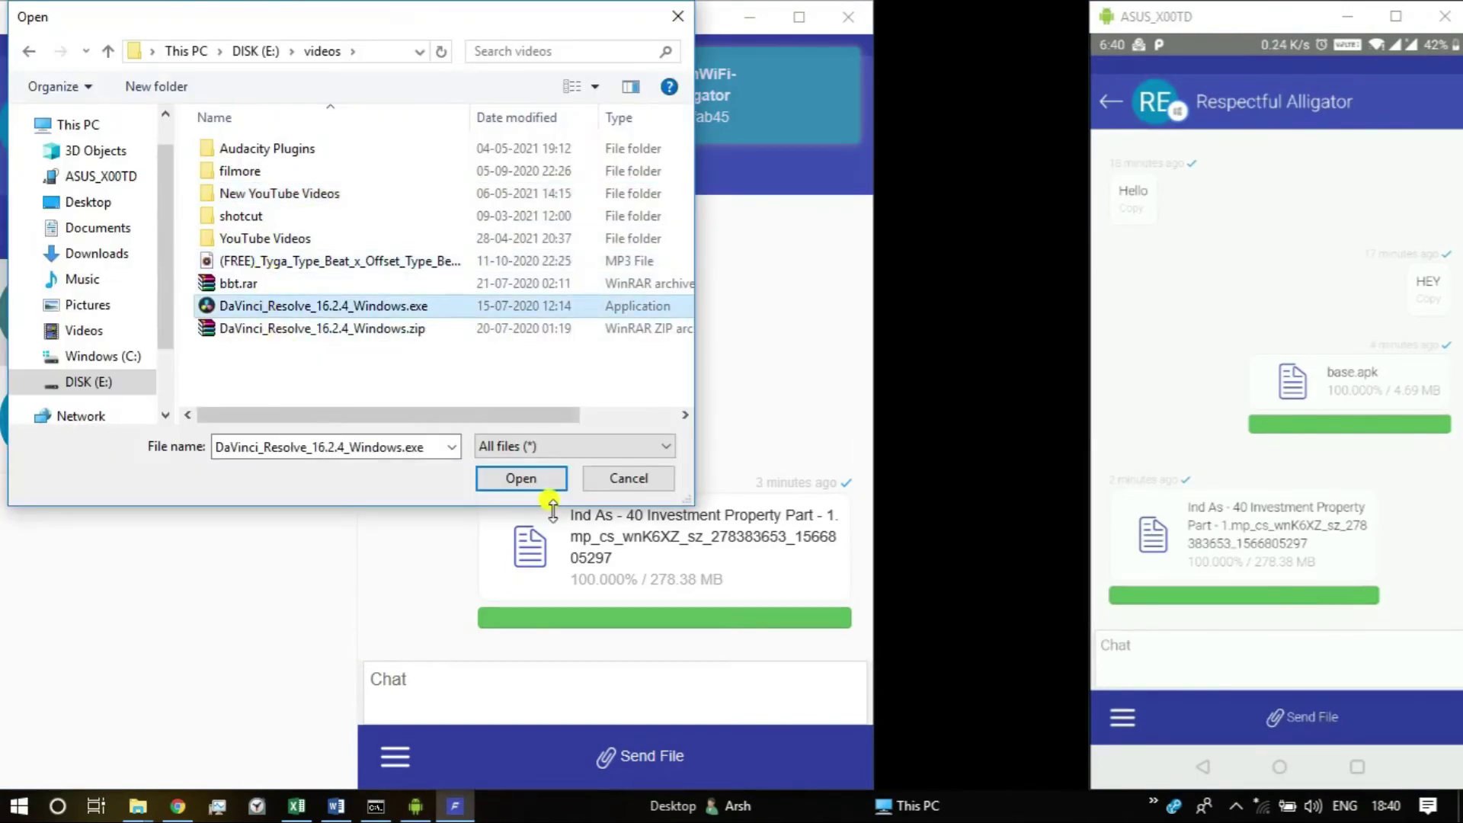
click(541, 481)
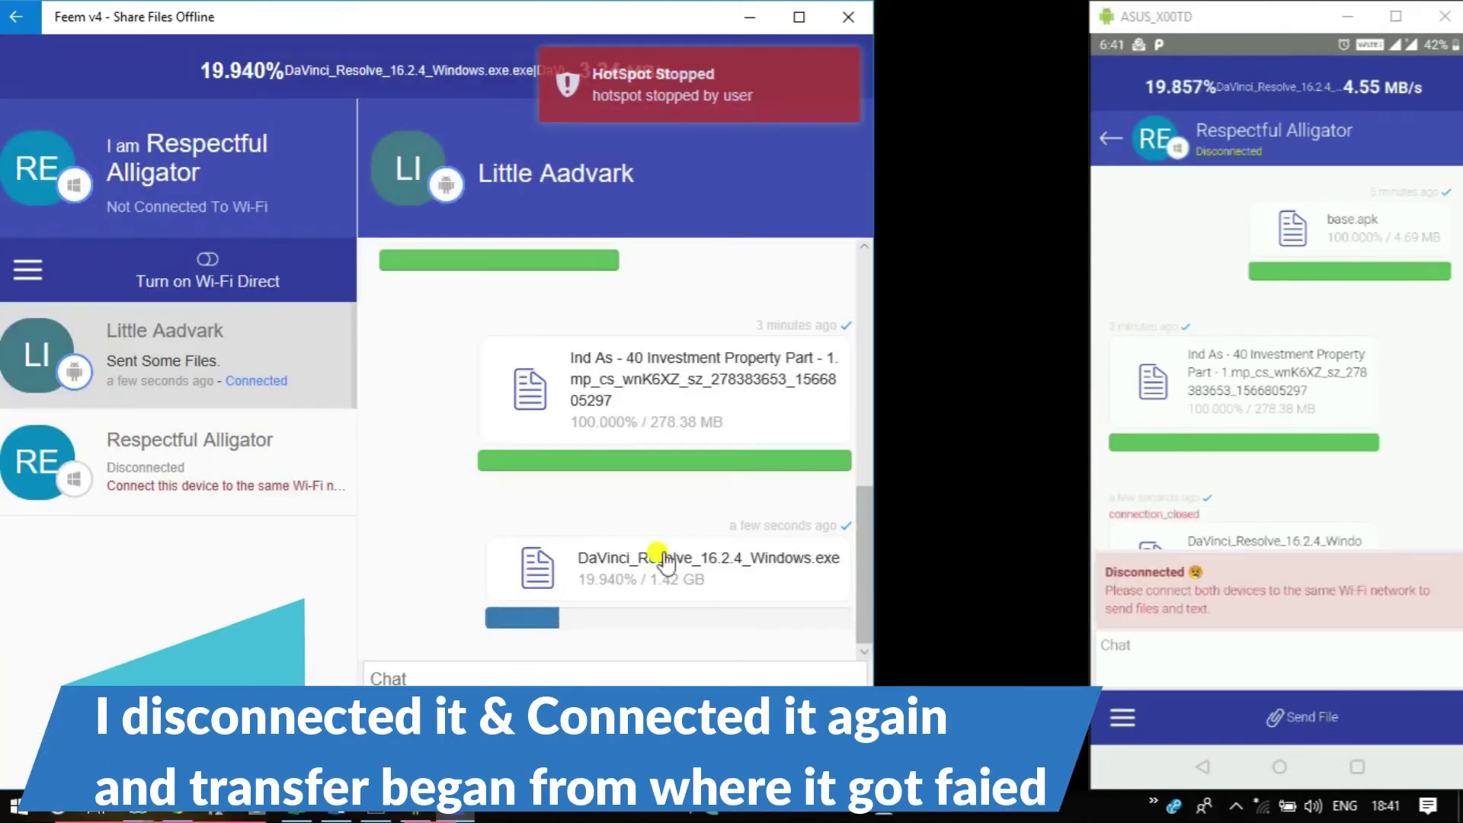
Turn the PC's Wi-Fi Direct back on and resume the DaVinci installer transfer from its Options menu.
click(207, 217)
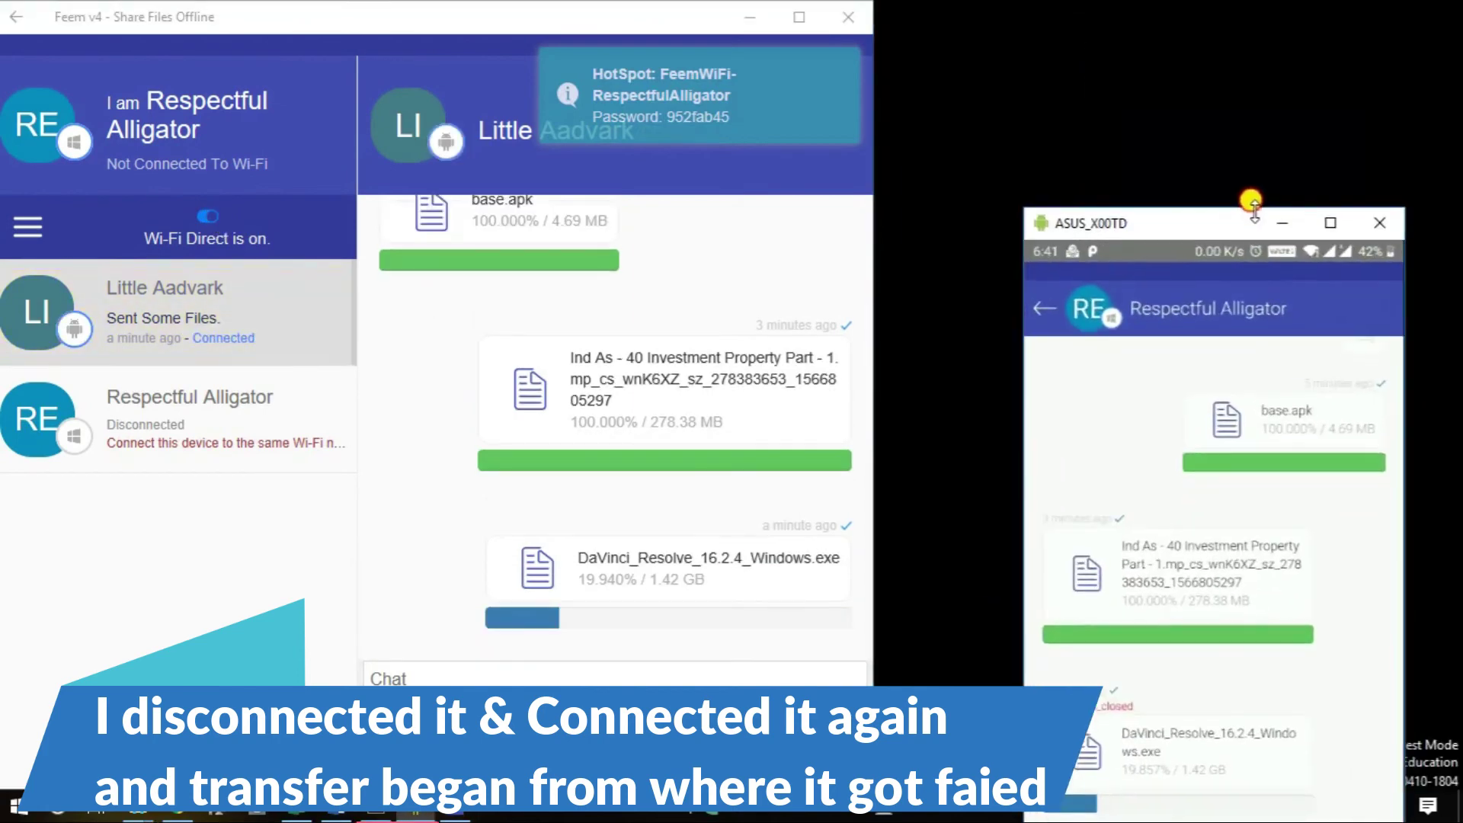
right_click(731, 593)
click(777, 526)
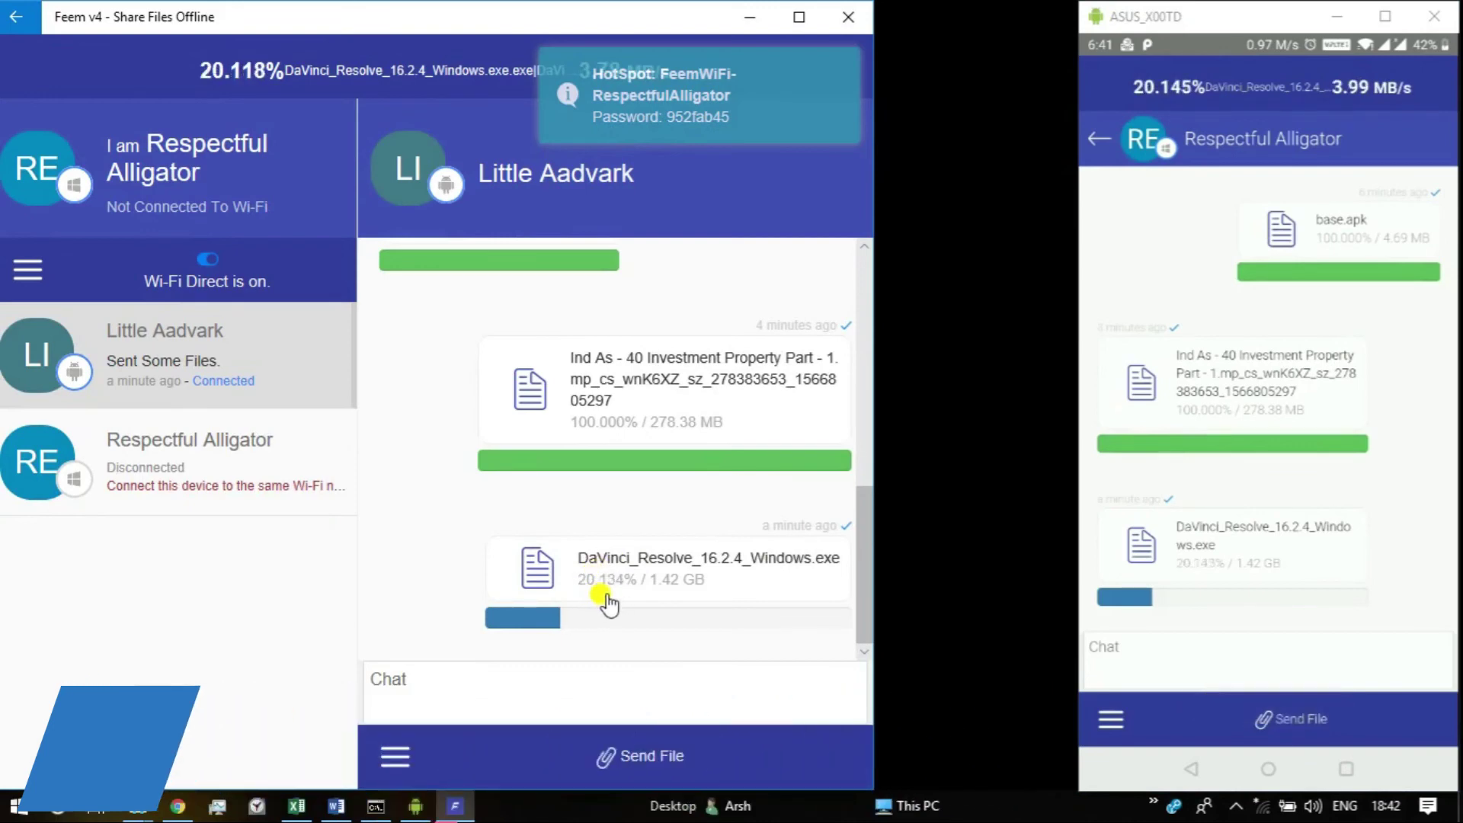